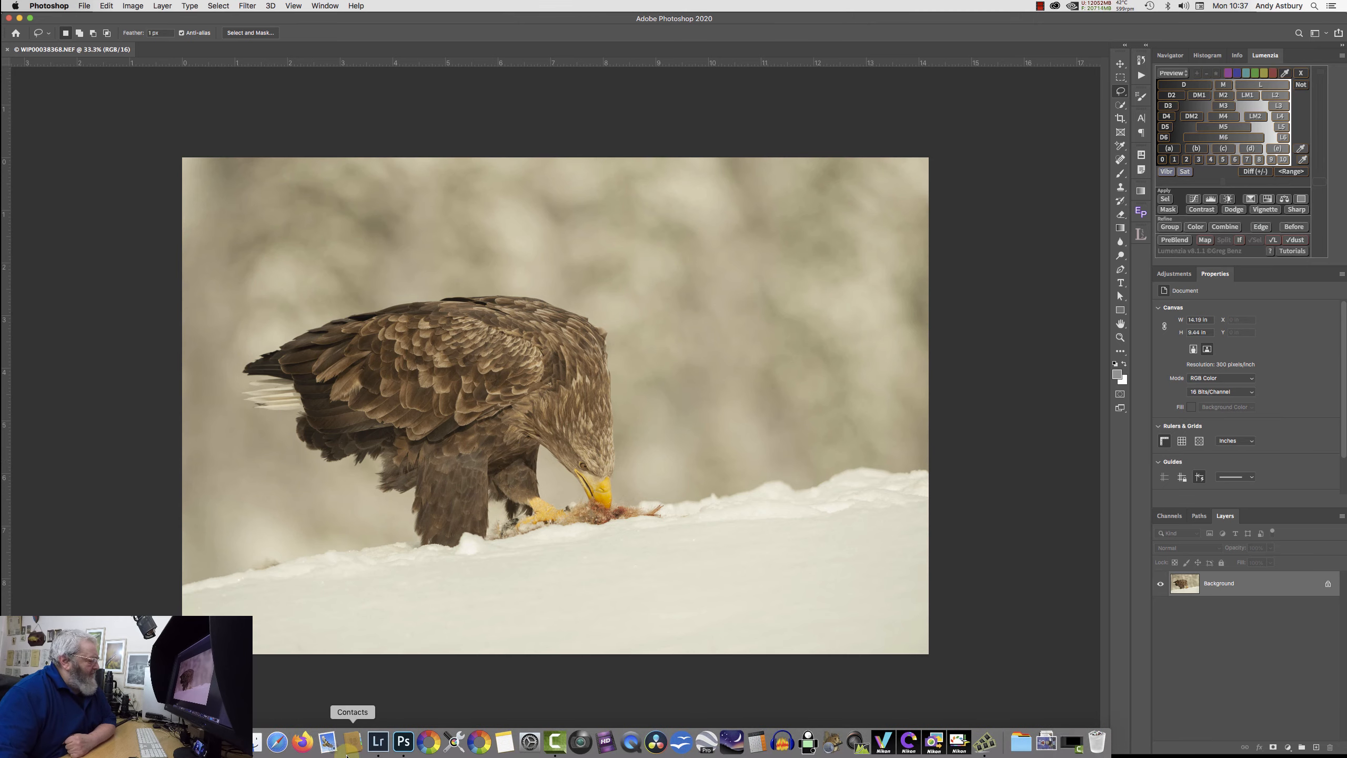
- Switch to Lightroom Classic and examine the eagle's feathers at close magnification in the Develop view
click(384, 750)
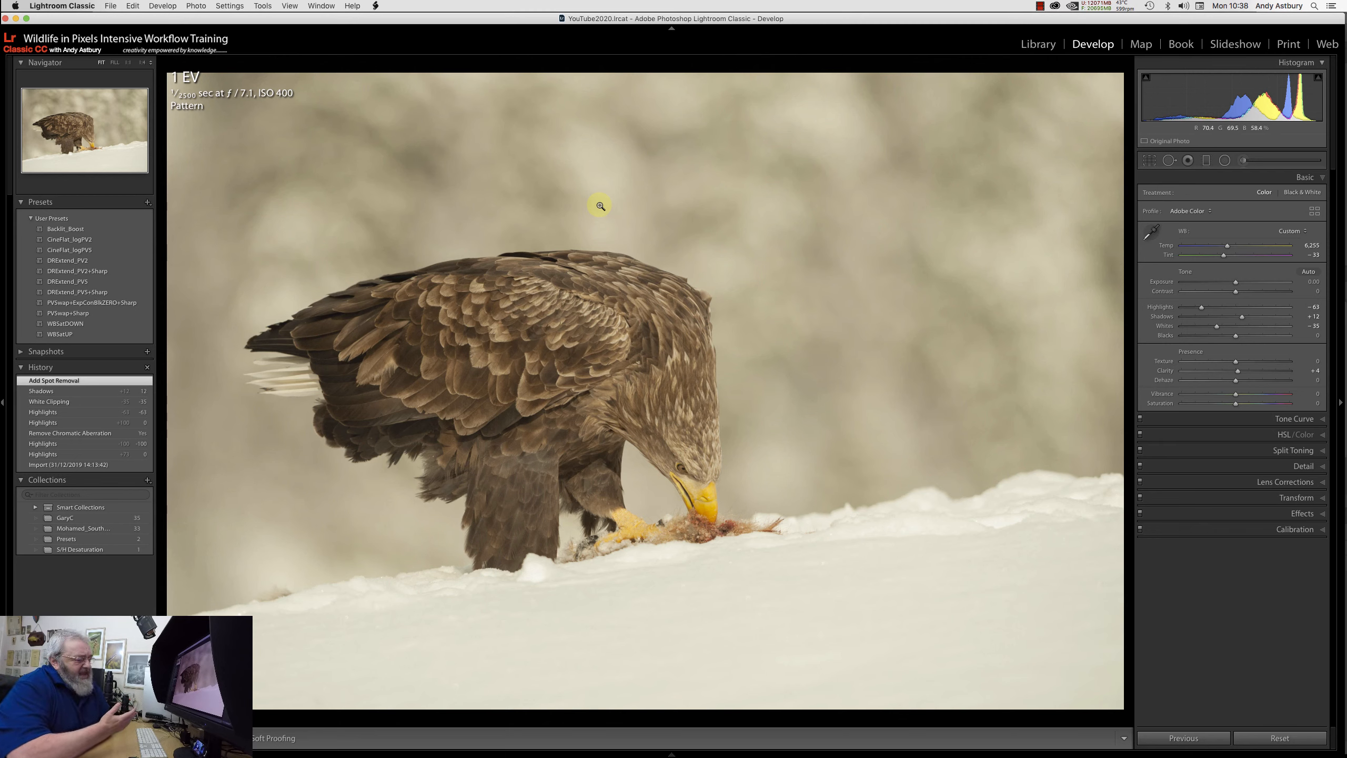
click(394, 413)
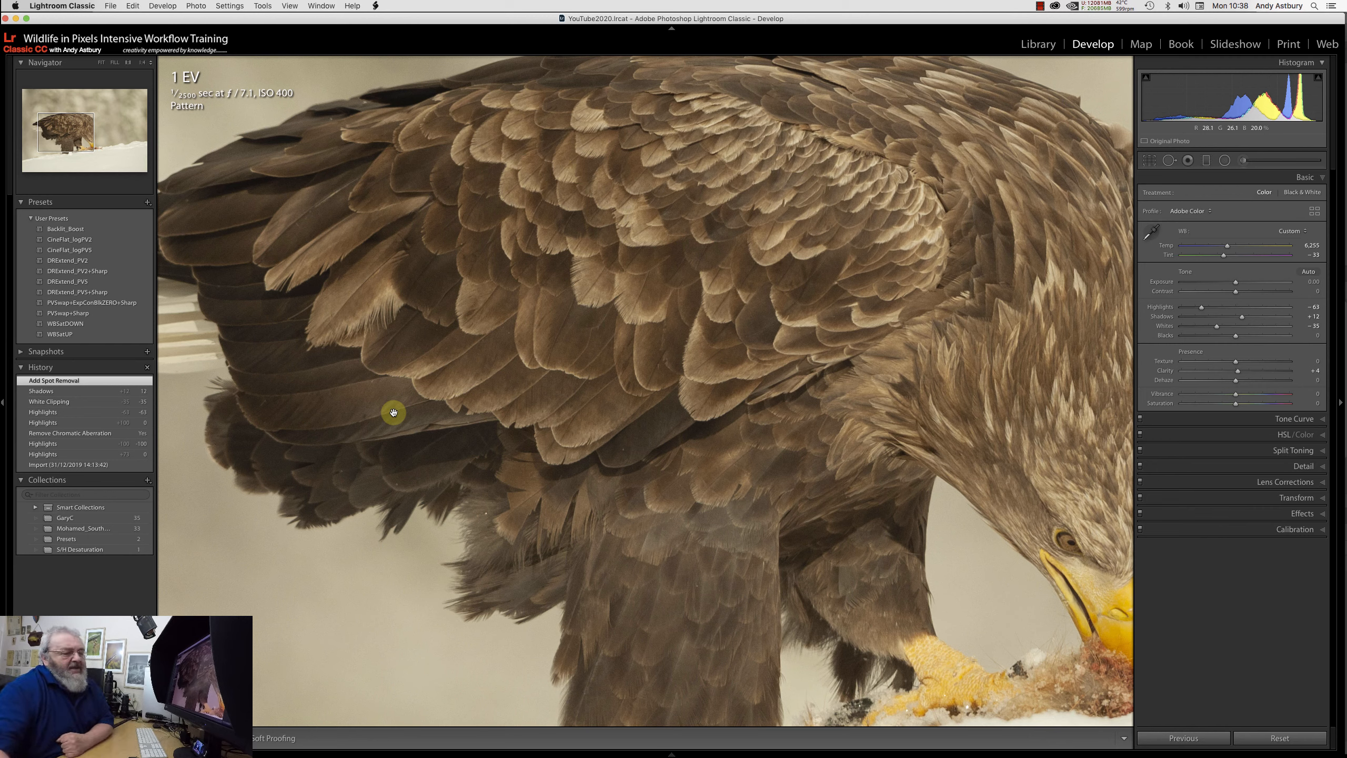
click(460, 413)
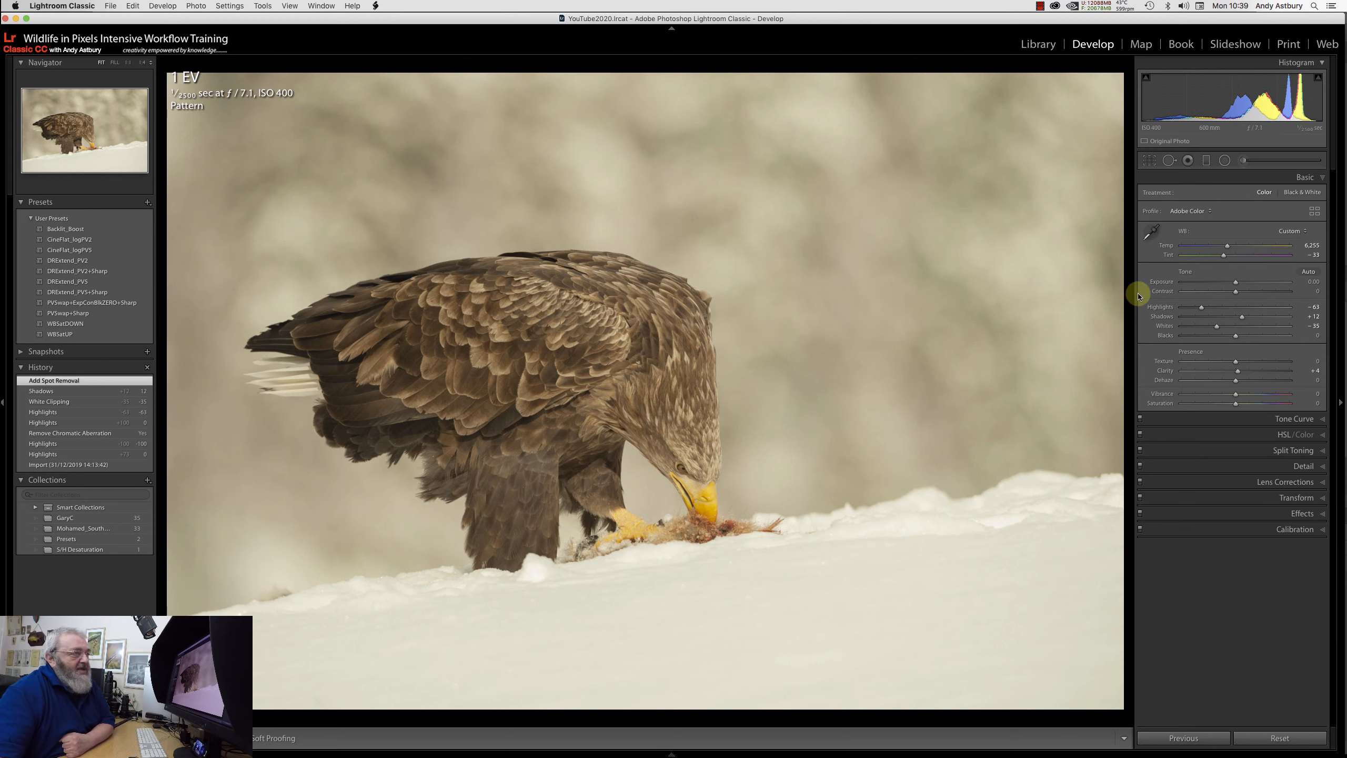
- Try a custom white balance sampled from the snow and revert to the Add Spot Removal history state
click(1150, 237)
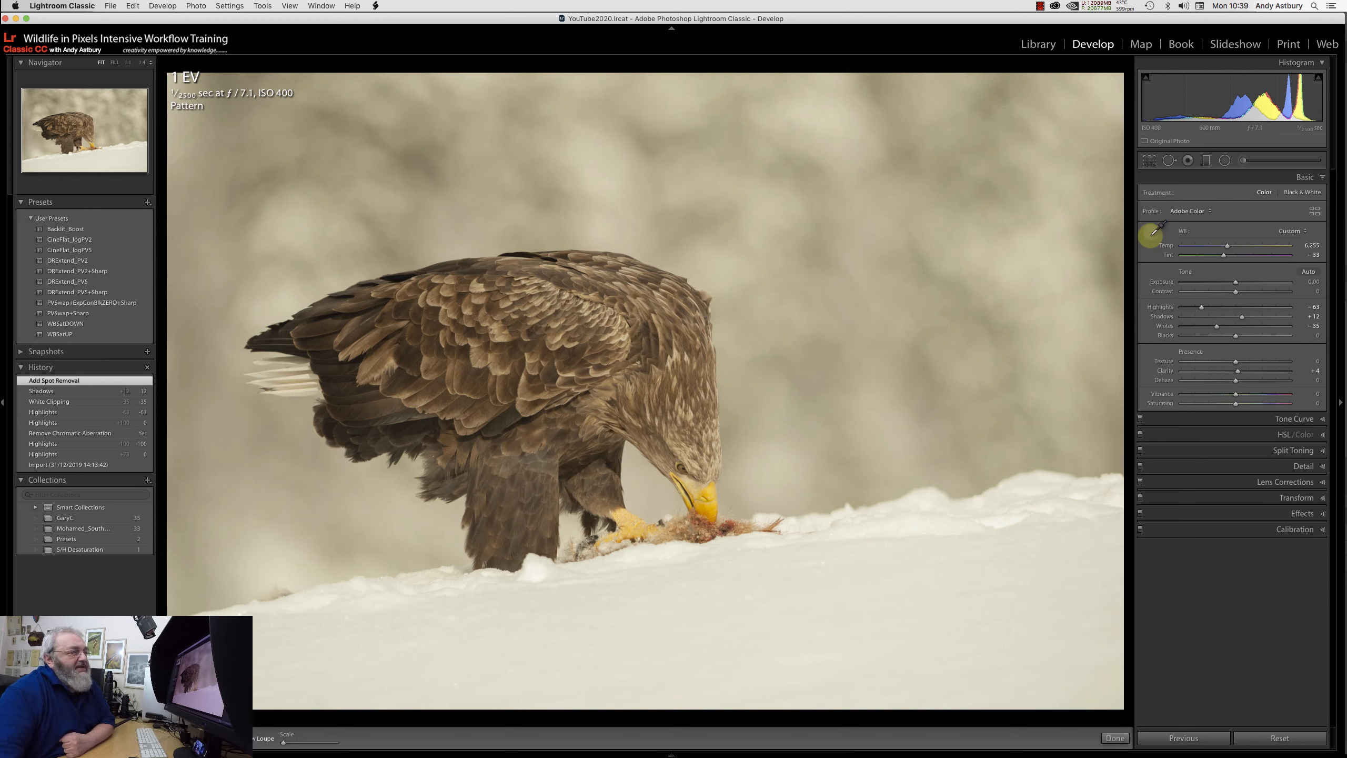
click(868, 593)
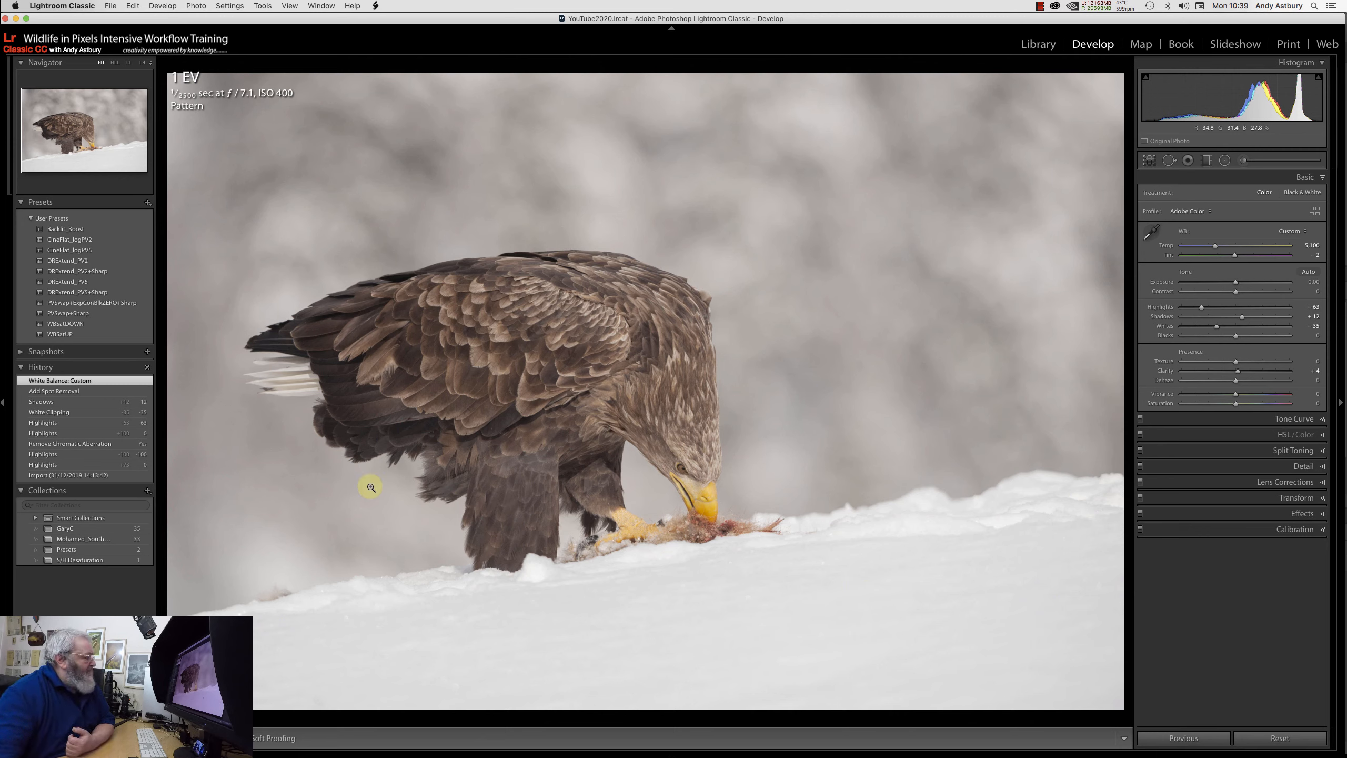
click(46, 391)
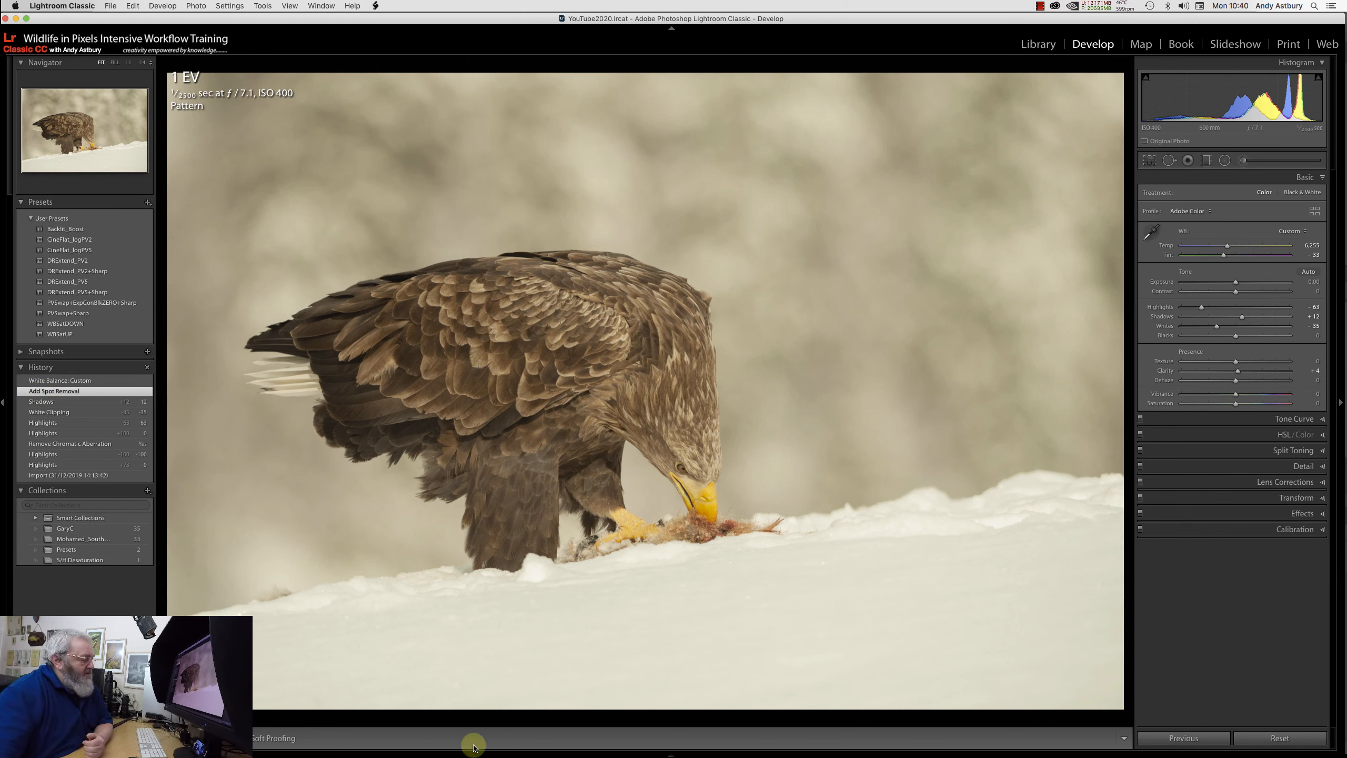
- Switch to Photoshop and add a 50% gray (808080) Solid Color fill layer above the eagle photo
mouse_move(489, 754)
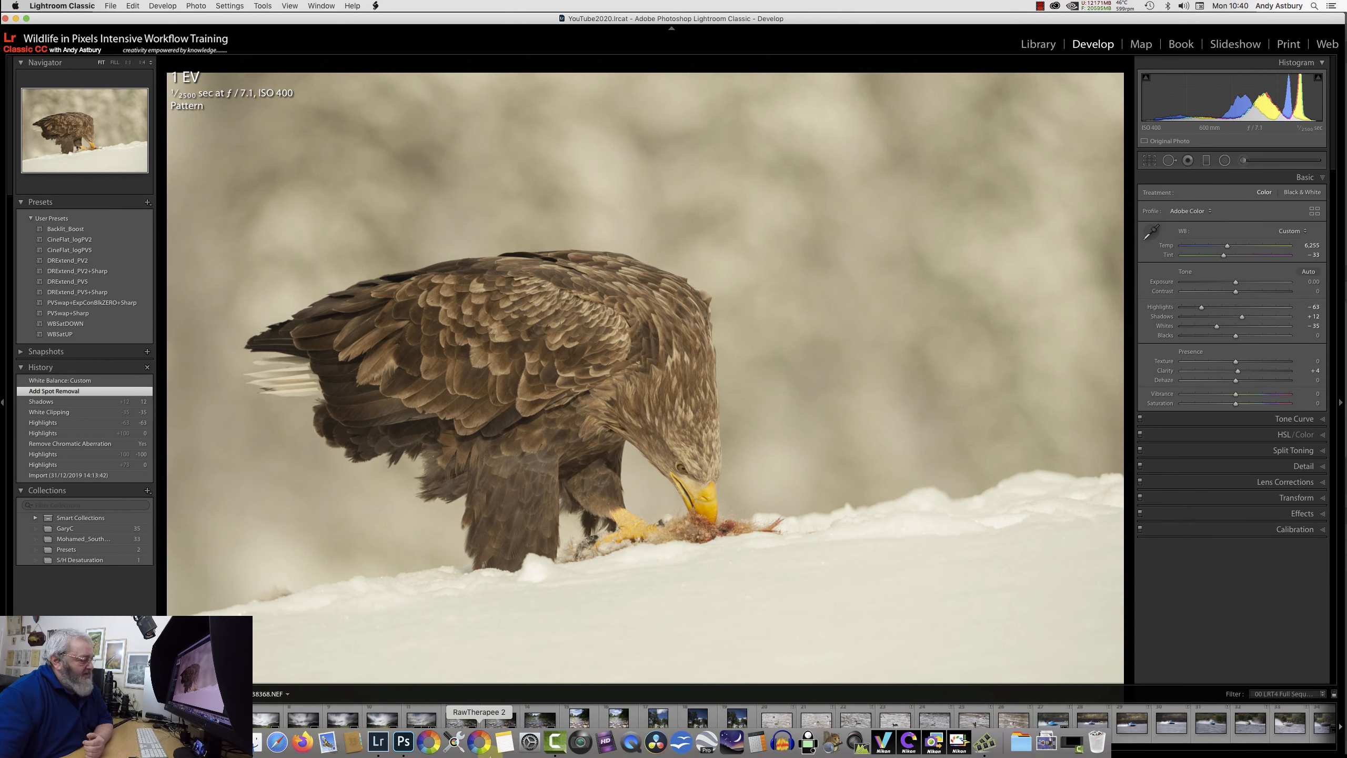
click(400, 743)
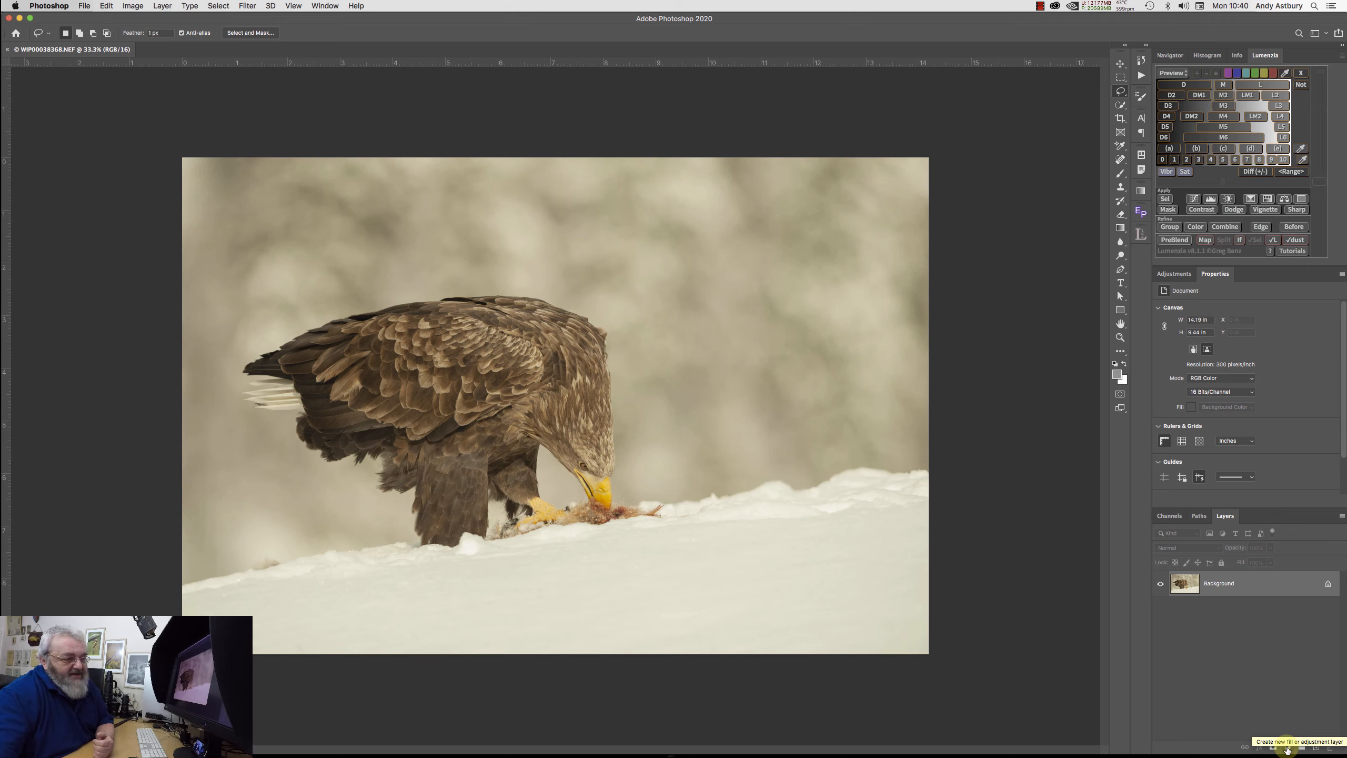
click(1287, 748)
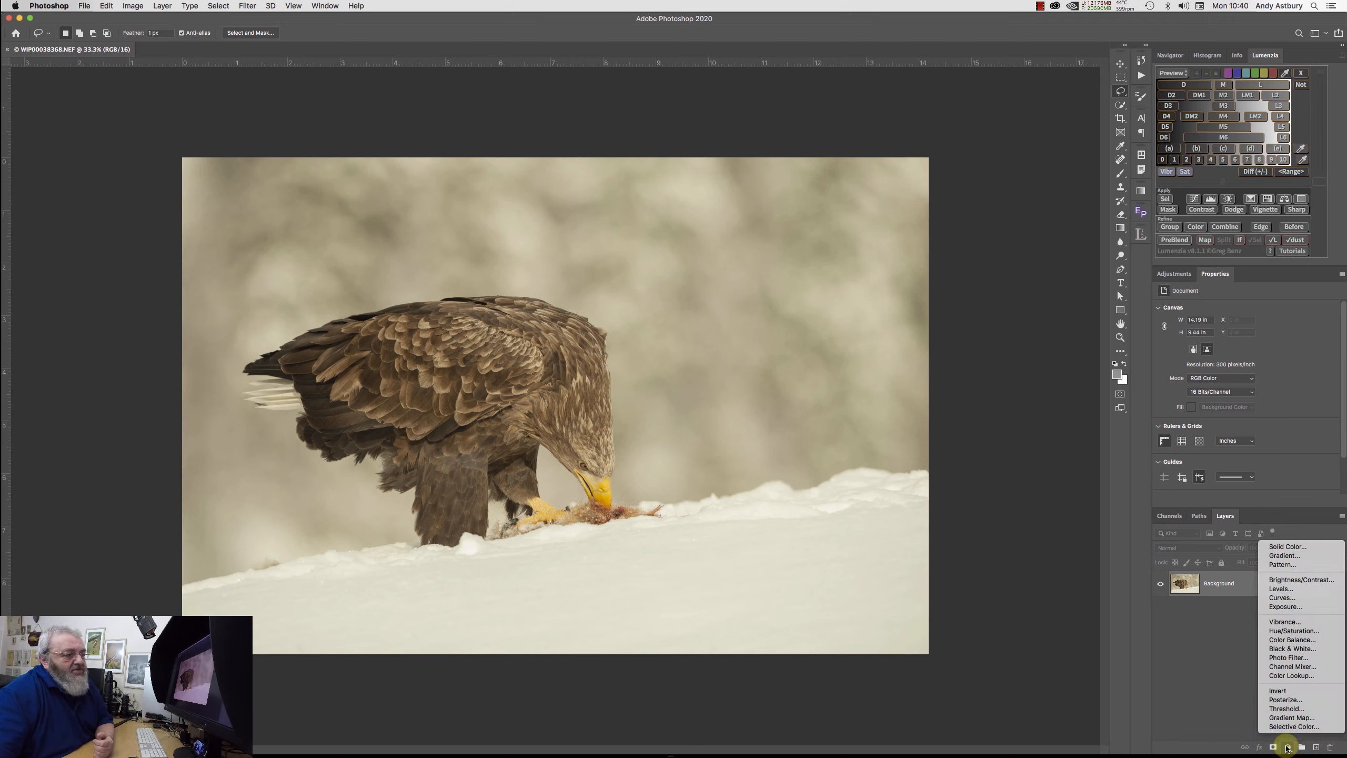
click(1322, 549)
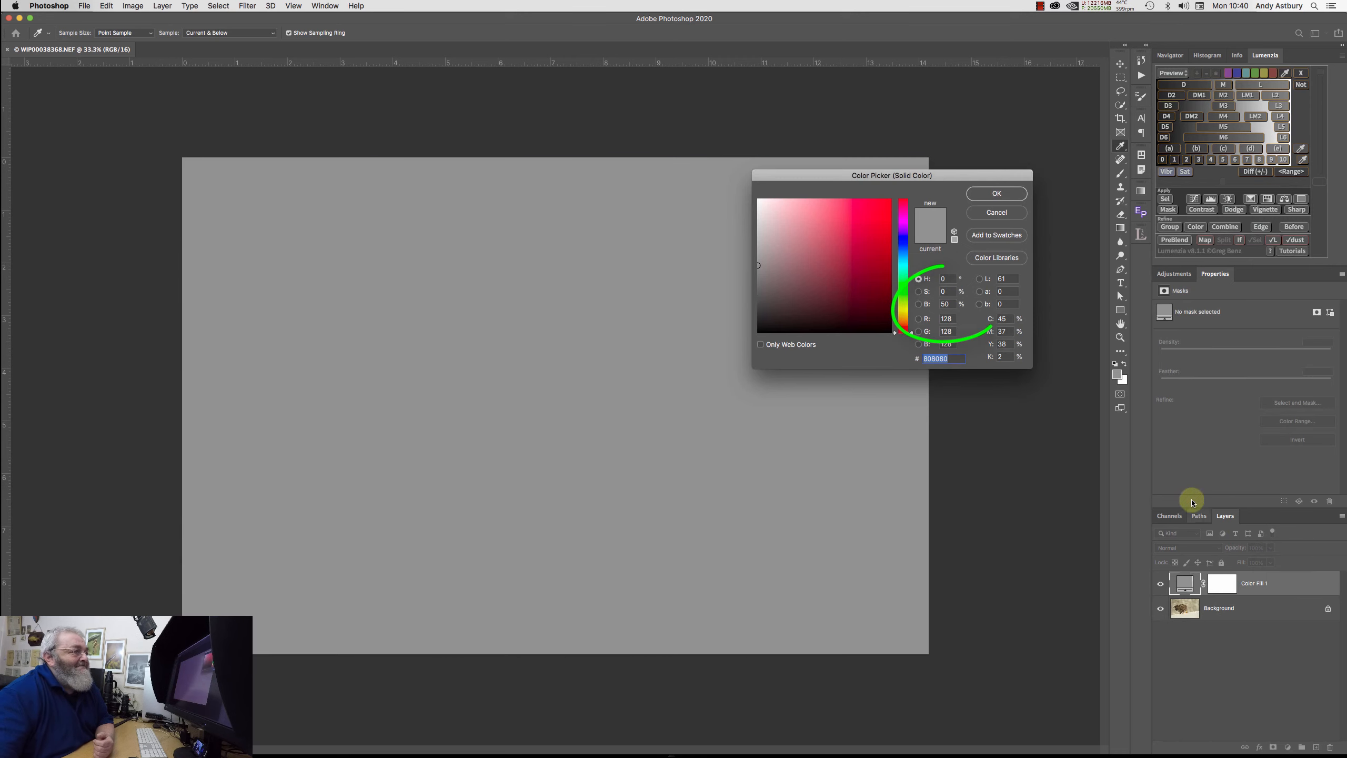
click(989, 192)
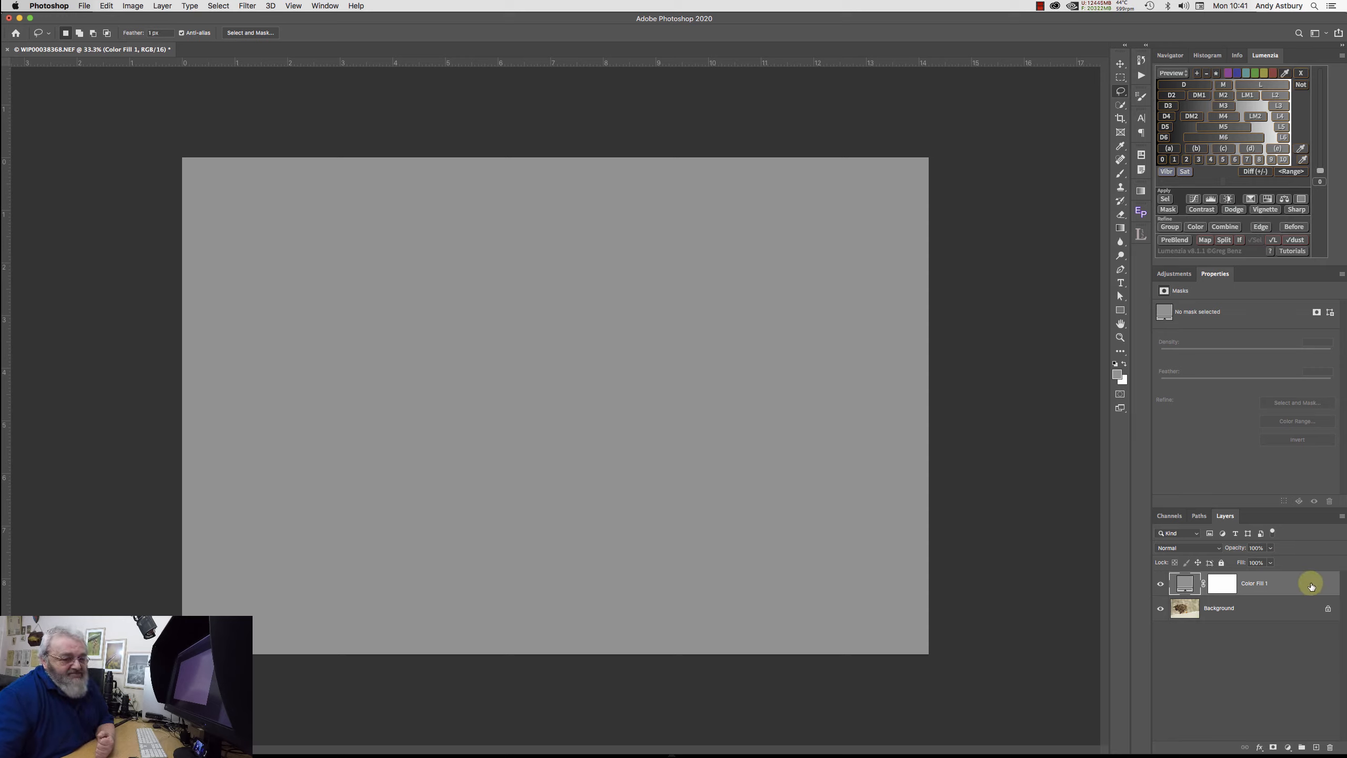
- Restrict the gray fill to the eagle's dark tones by splitting its Underlying Layer white Blend If slider to 16 / 76
double_click(1311, 585)
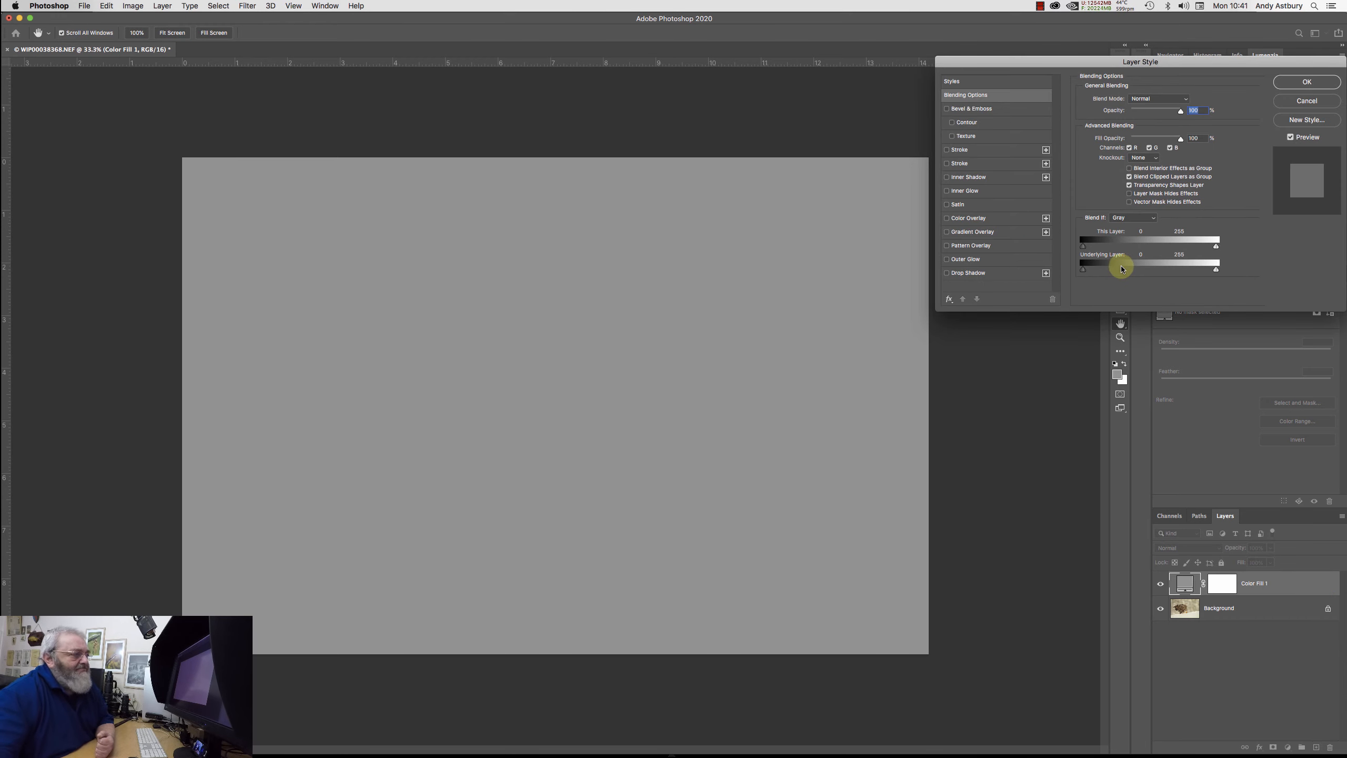
click(1218, 271)
drag(1217, 272, 1192, 271)
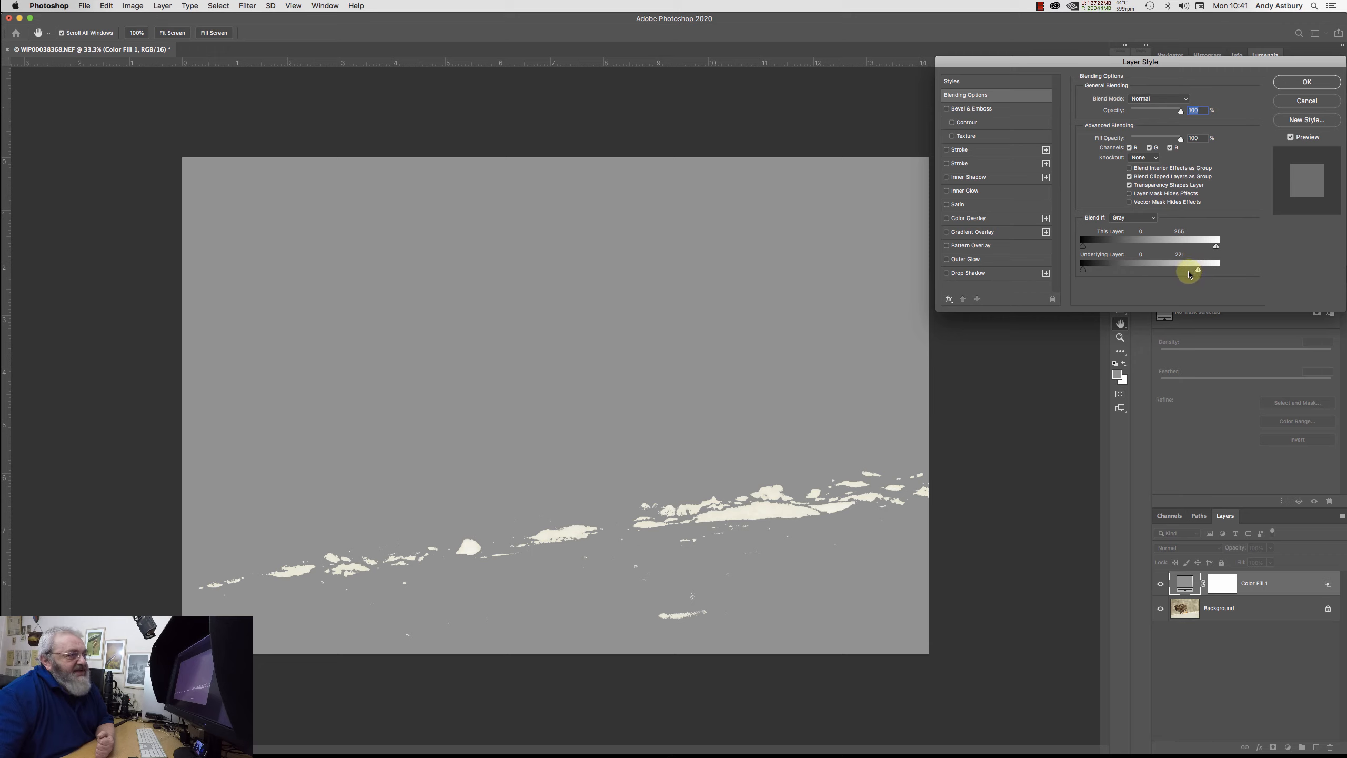
drag(1196, 271, 1148, 274)
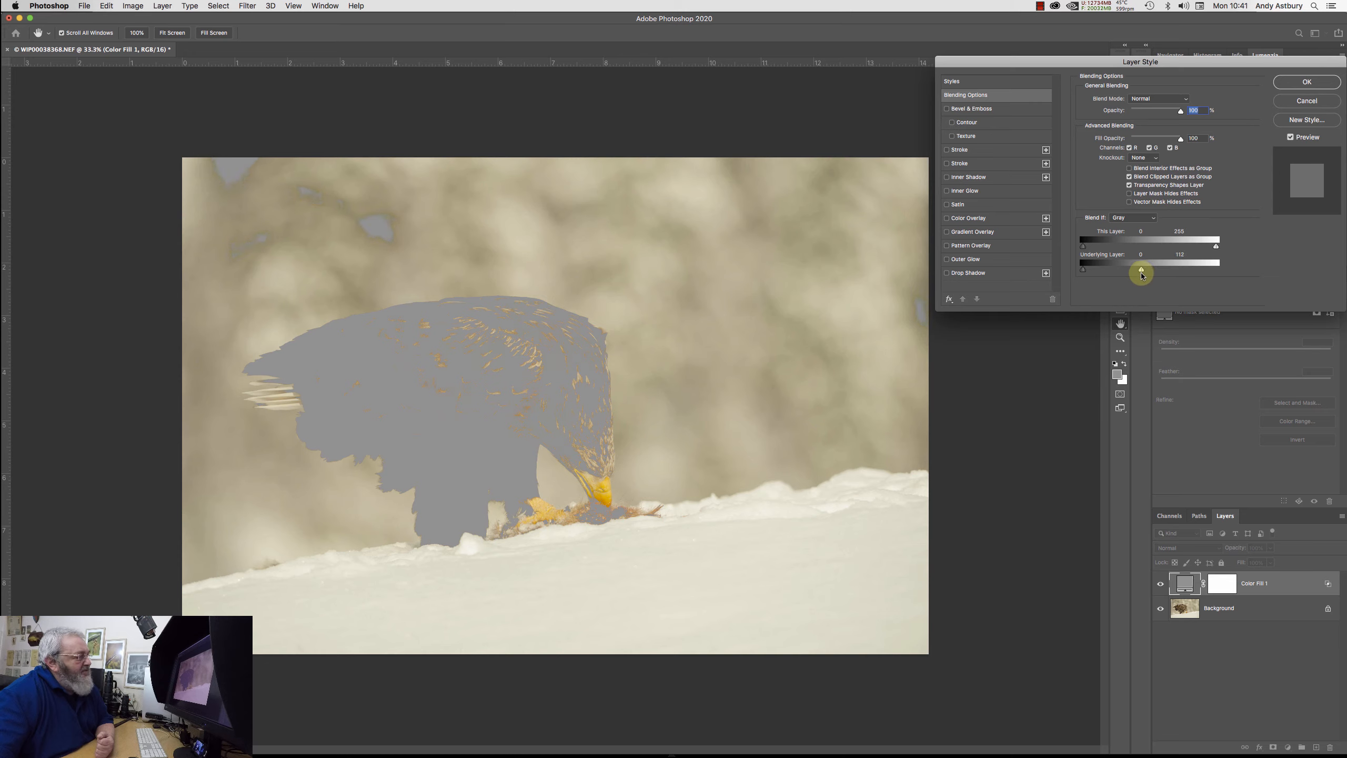
drag(1142, 275, 1123, 273)
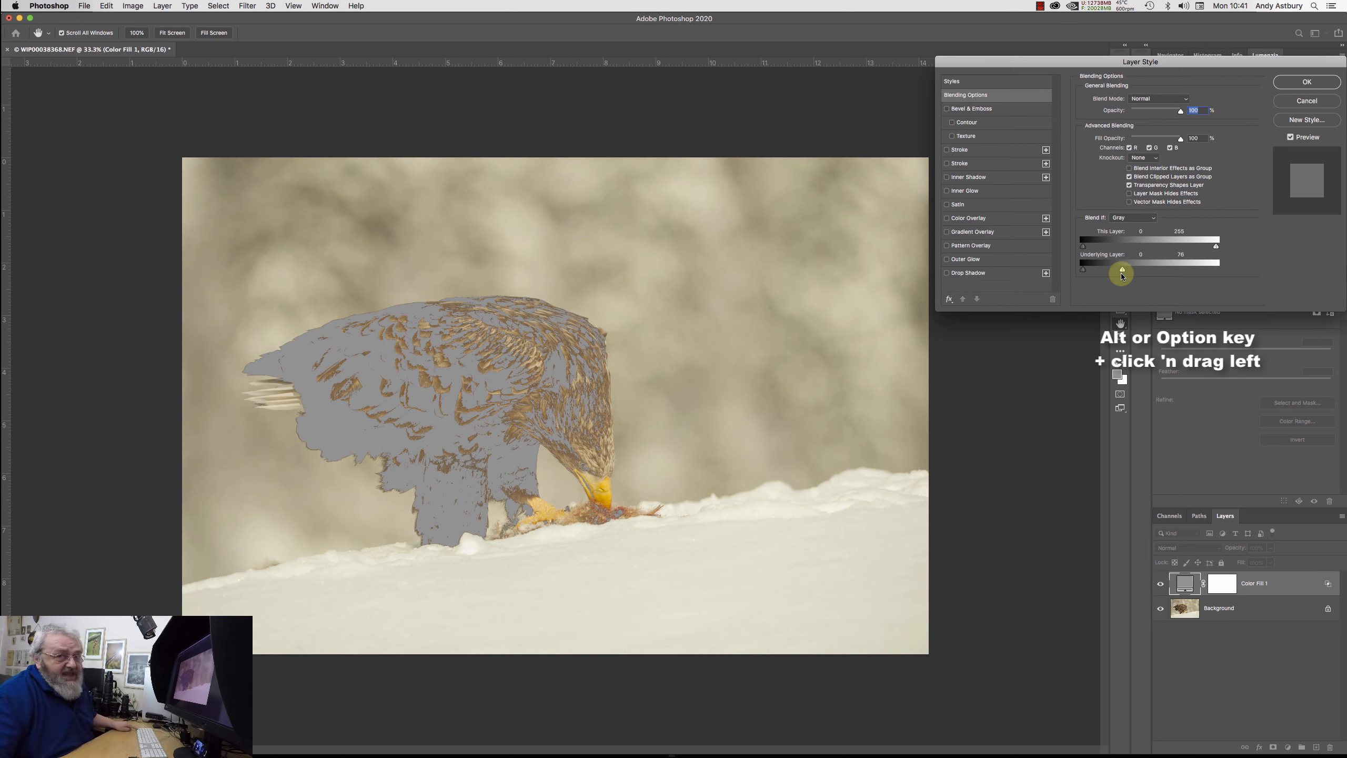
drag(1122, 275, 1122, 271)
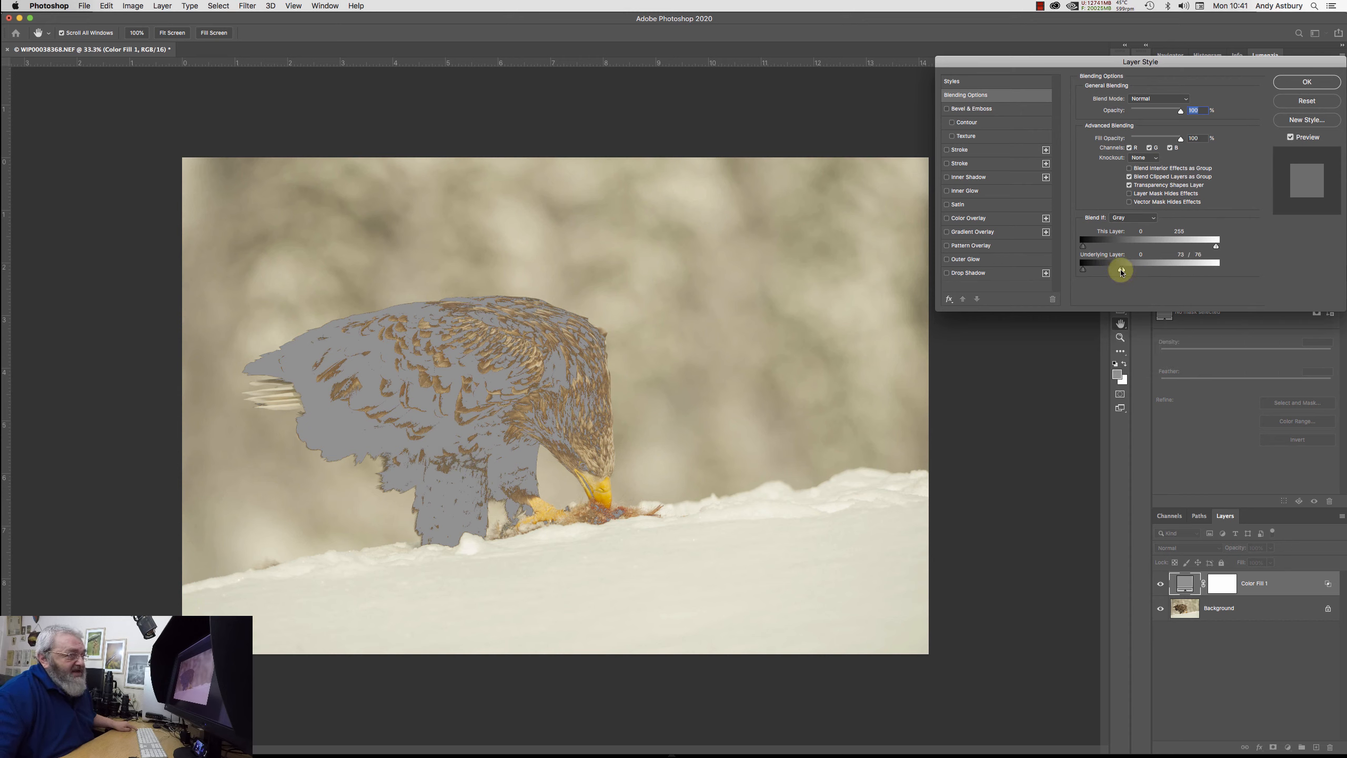
drag(1121, 272, 1100, 269)
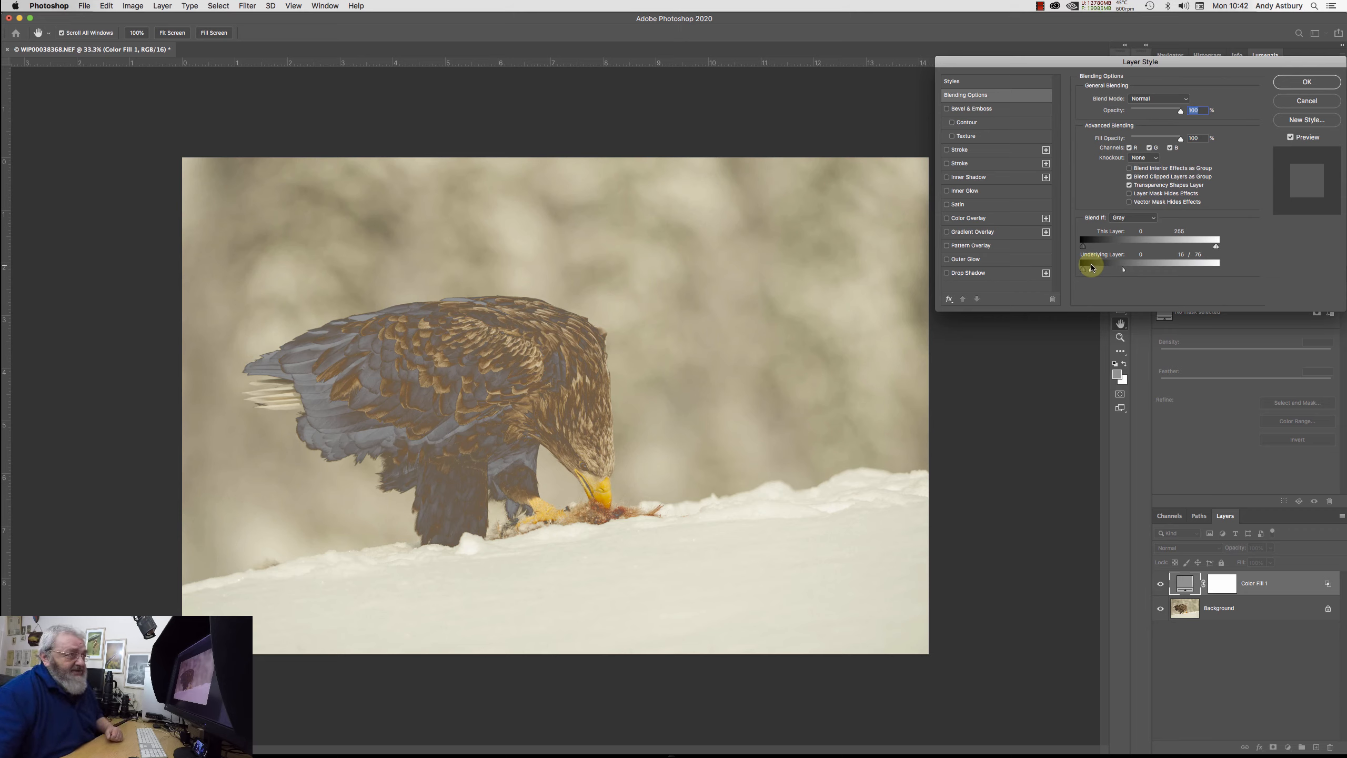
- Set the gray fill layer's blend mode to Color and compare the photo with the layer hidden and shown
click(1160, 100)
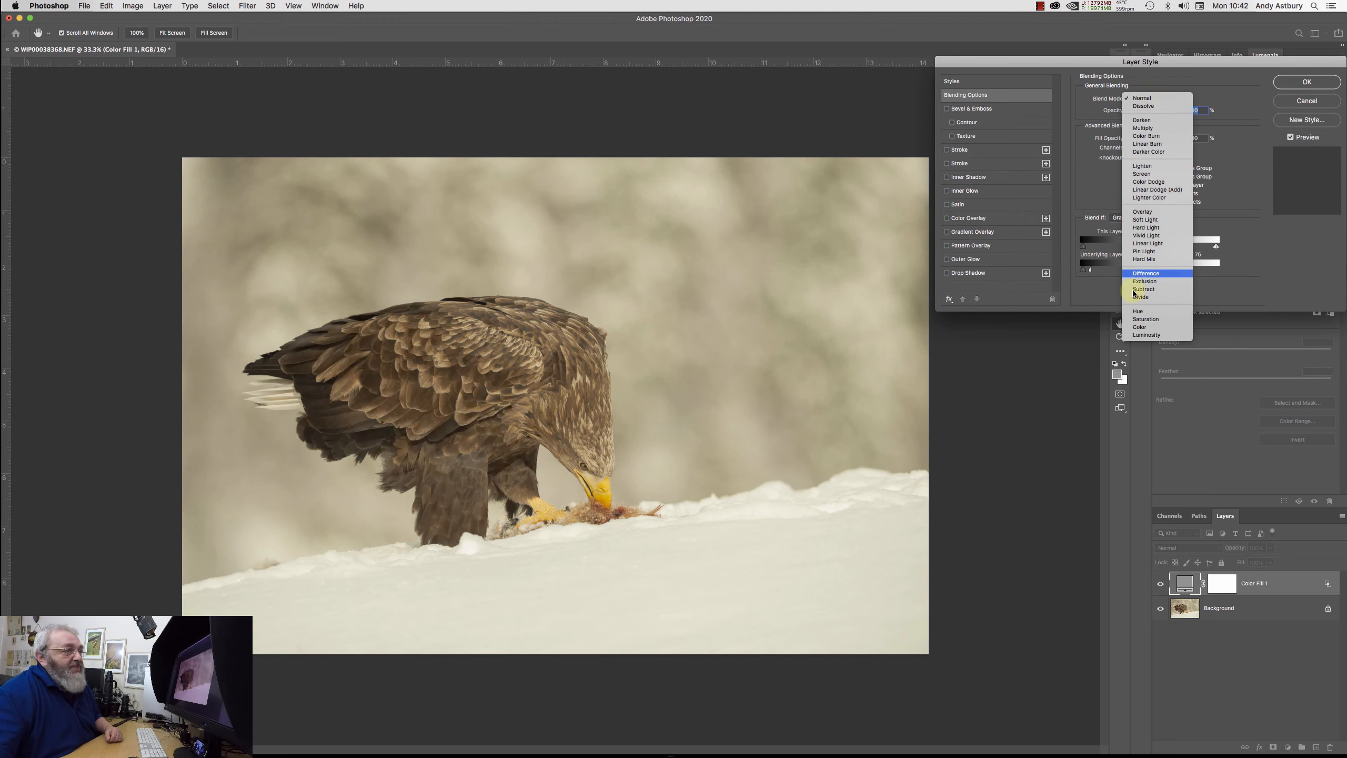
click(1138, 327)
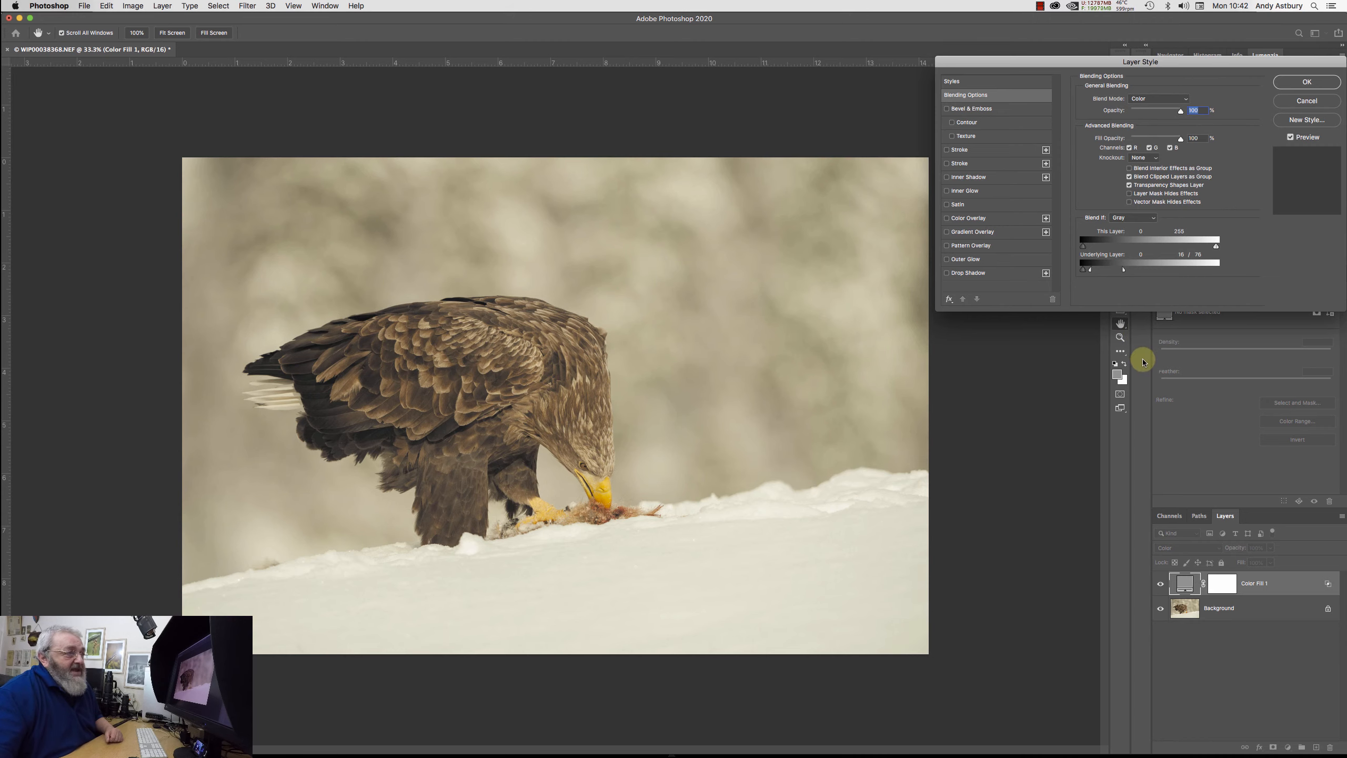
click(1300, 85)
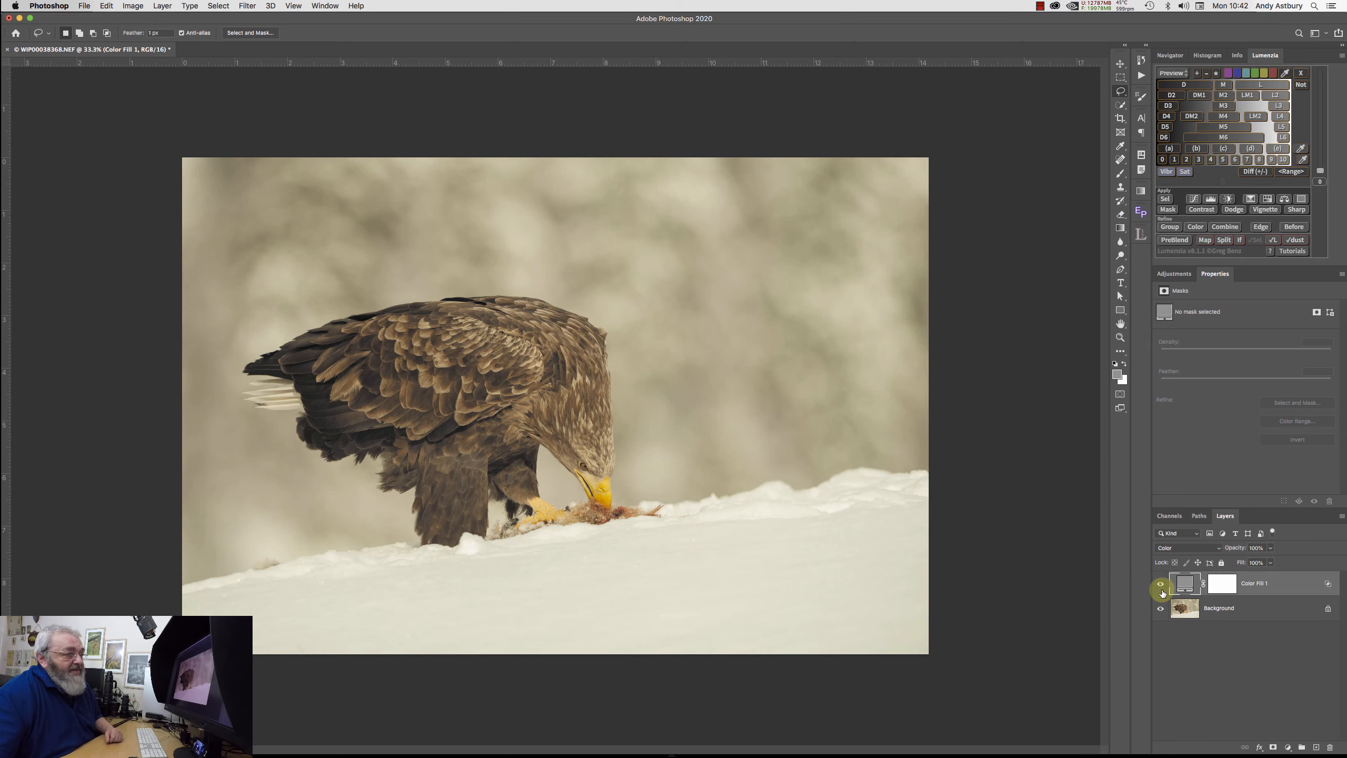
click(1158, 585)
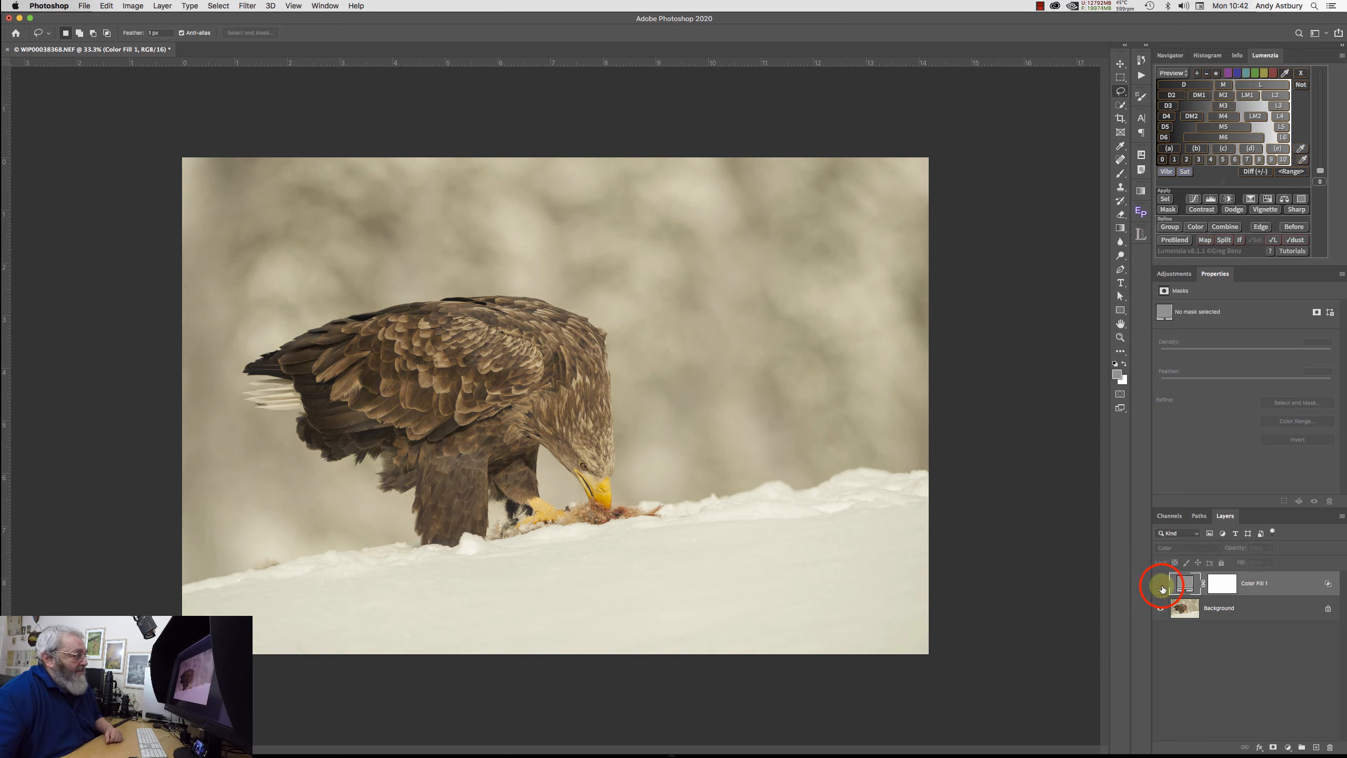
click(1161, 585)
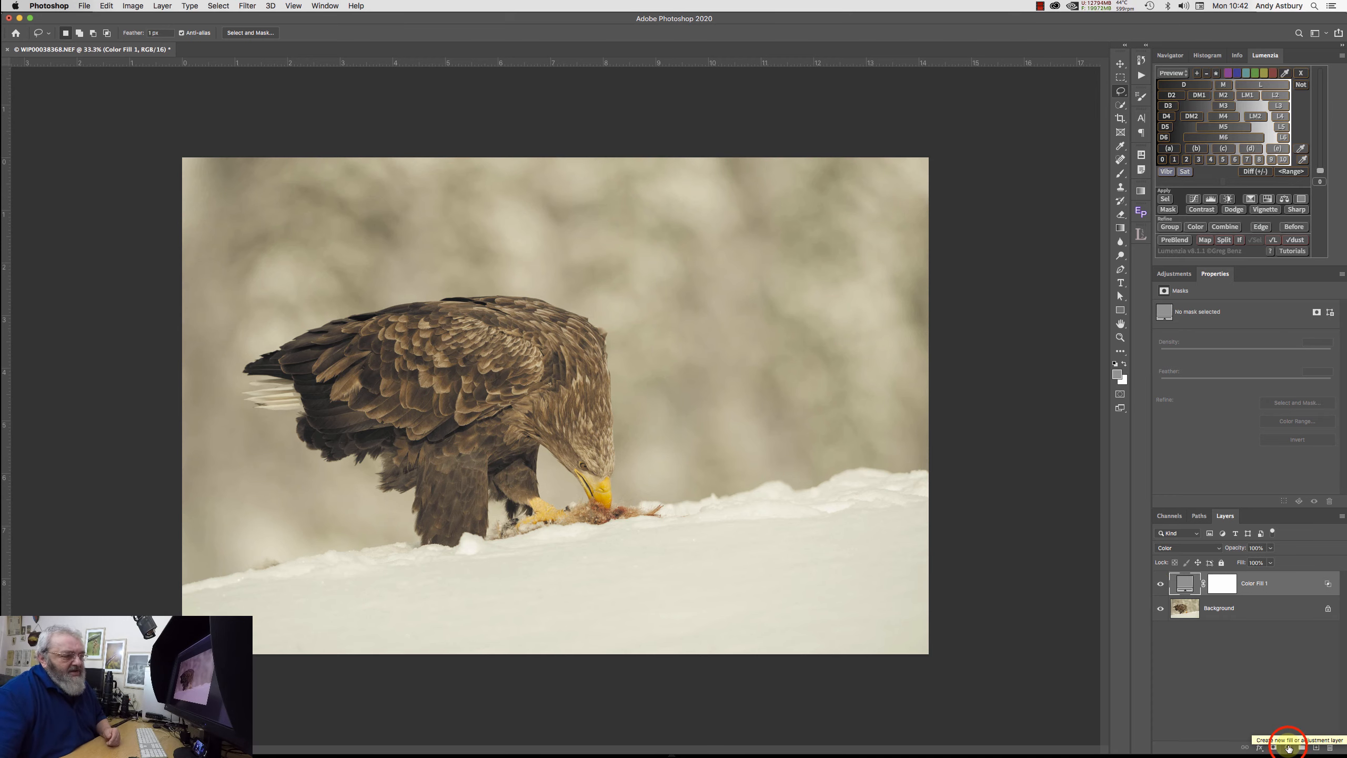
- Add a second Solid Color fill layer in 50% gray (808080) above the first fill layer
click(1288, 749)
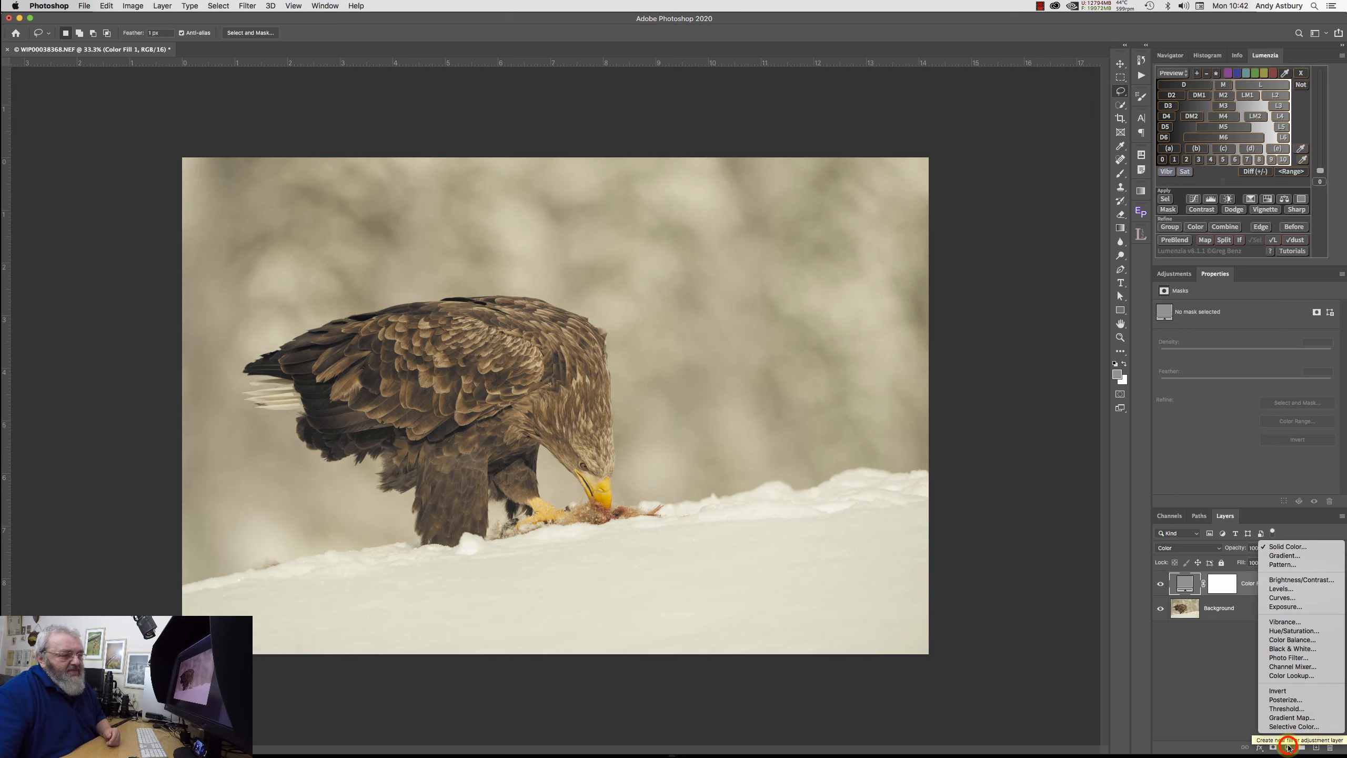
click(1294, 546)
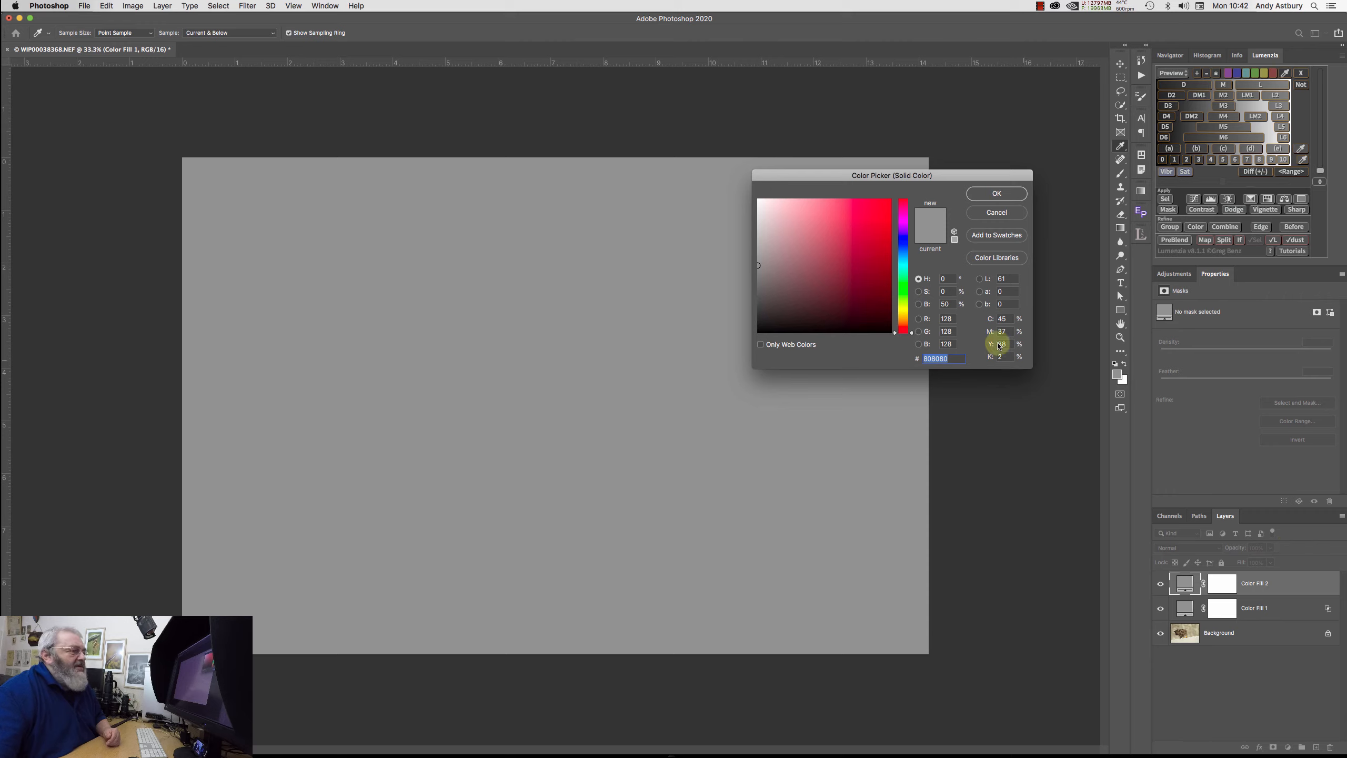
click(996, 193)
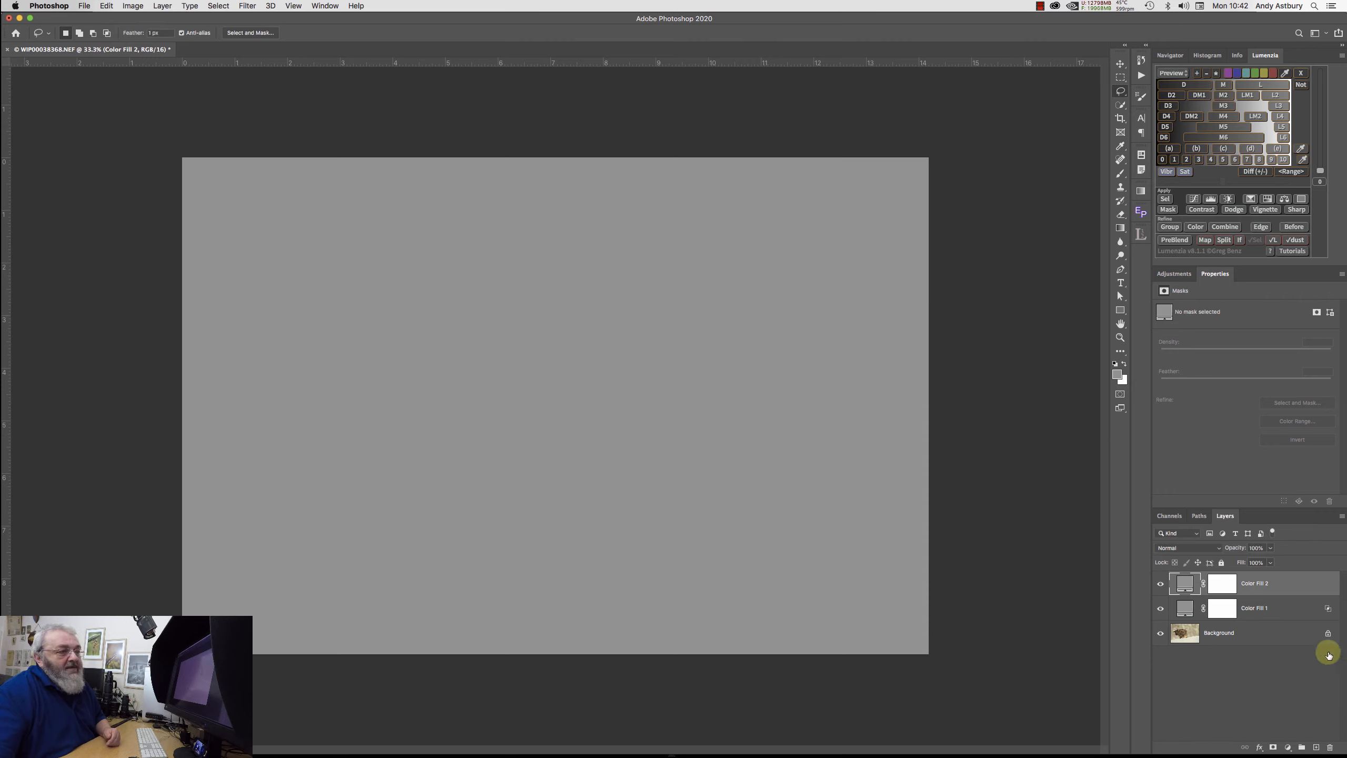
- Limit the second fill to the bright snow with its Underlying Layer black Blend If slider split to 192 / 230, in Color blend mode
double_click(1305, 583)
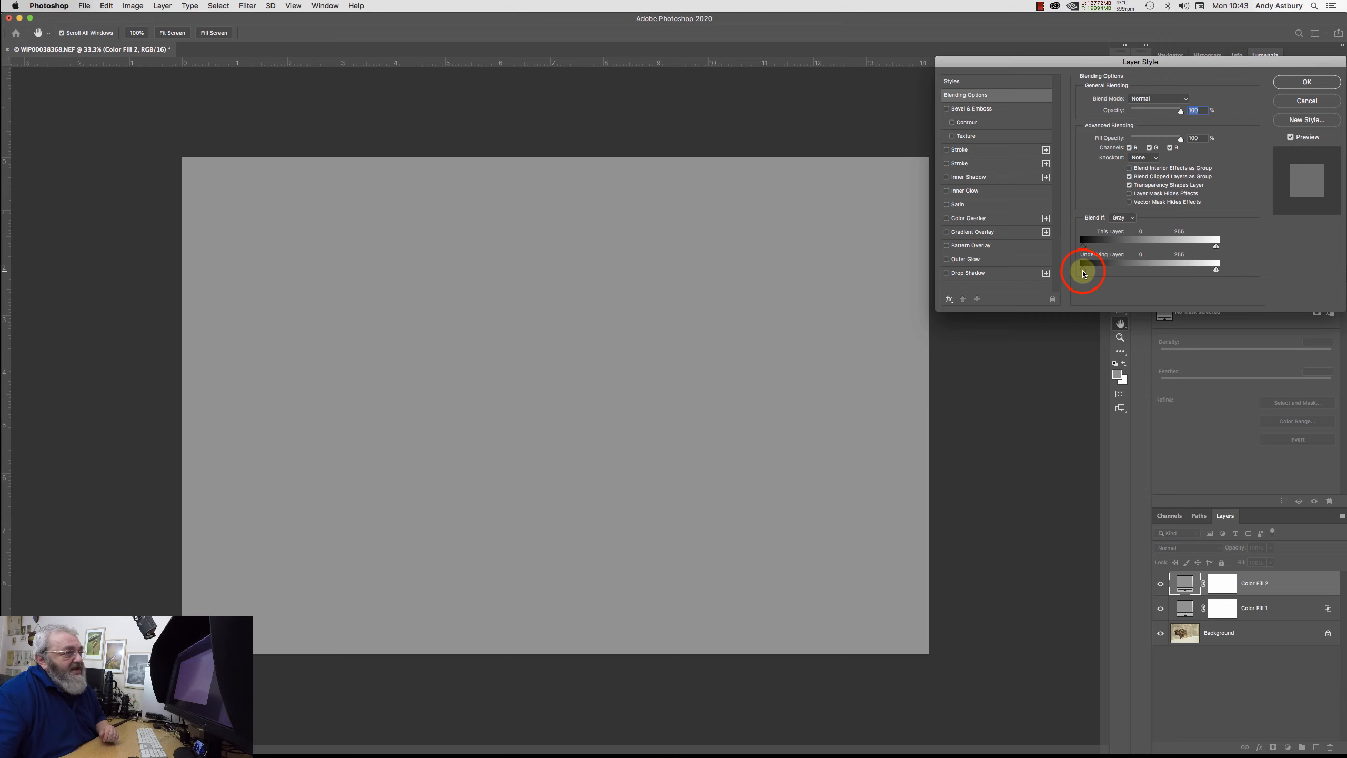
drag(1084, 272, 1183, 271)
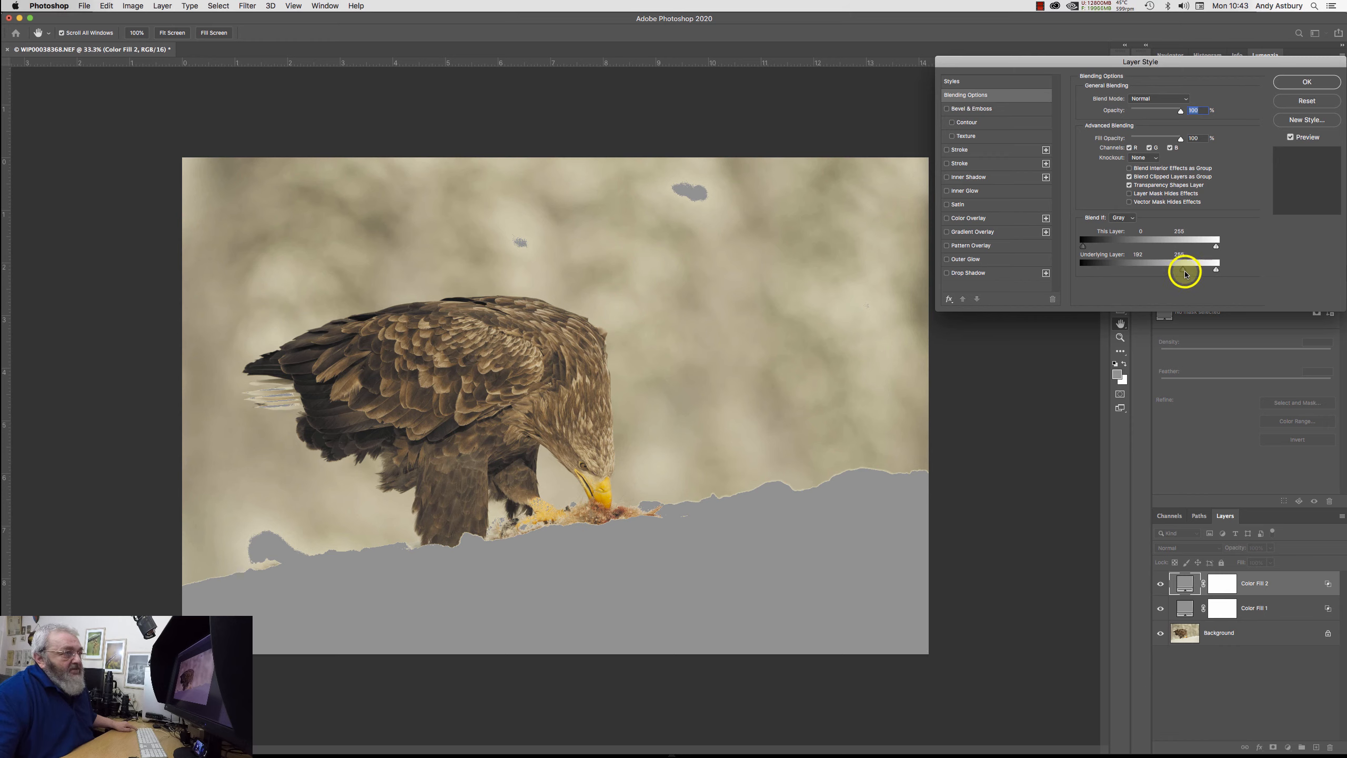
drag(1186, 273, 1201, 274)
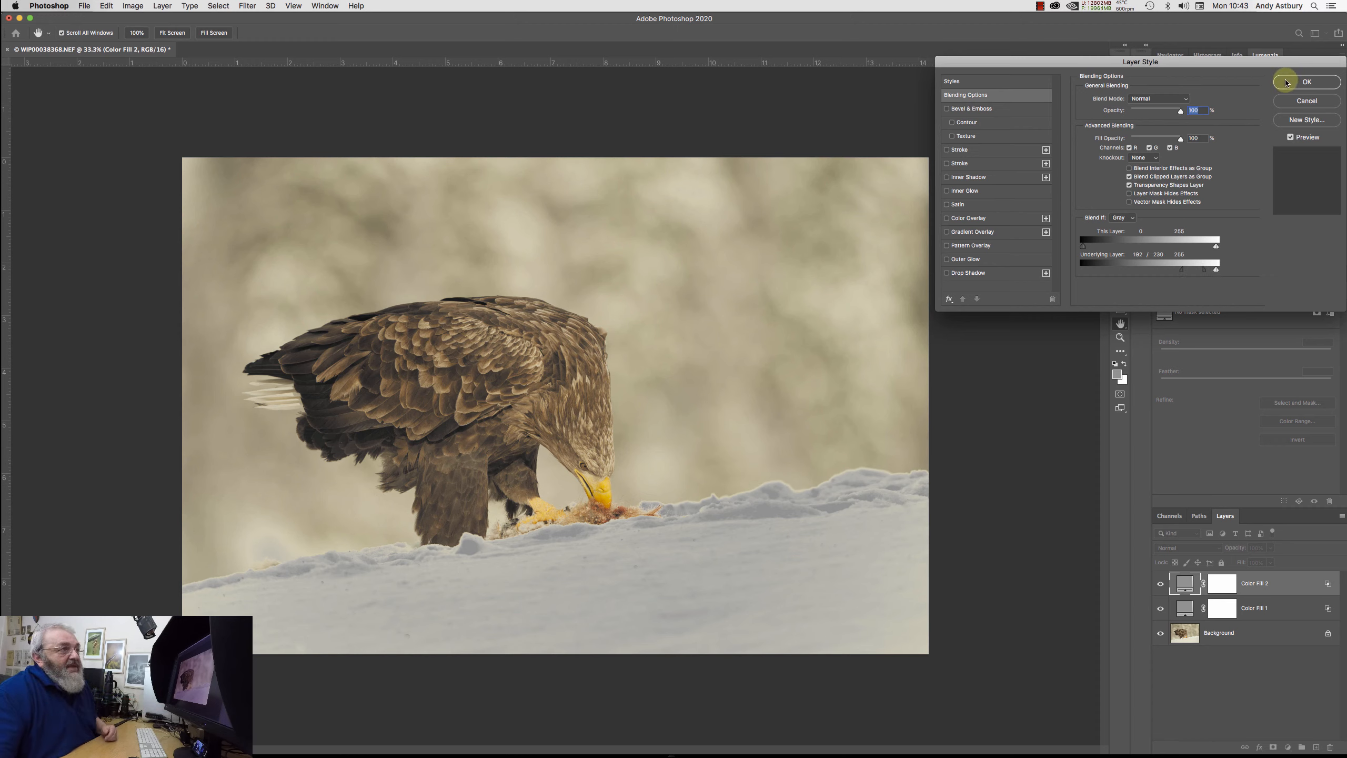
click(1177, 99)
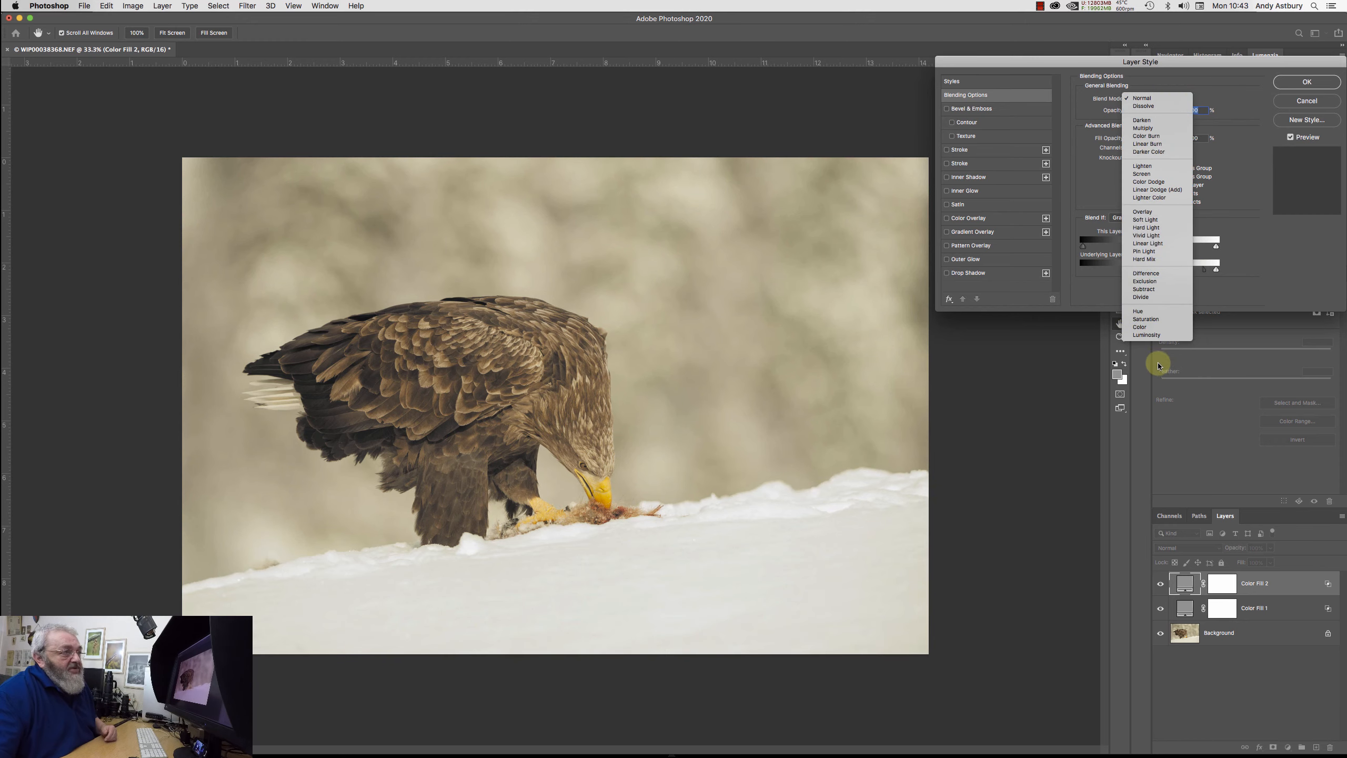
click(1150, 329)
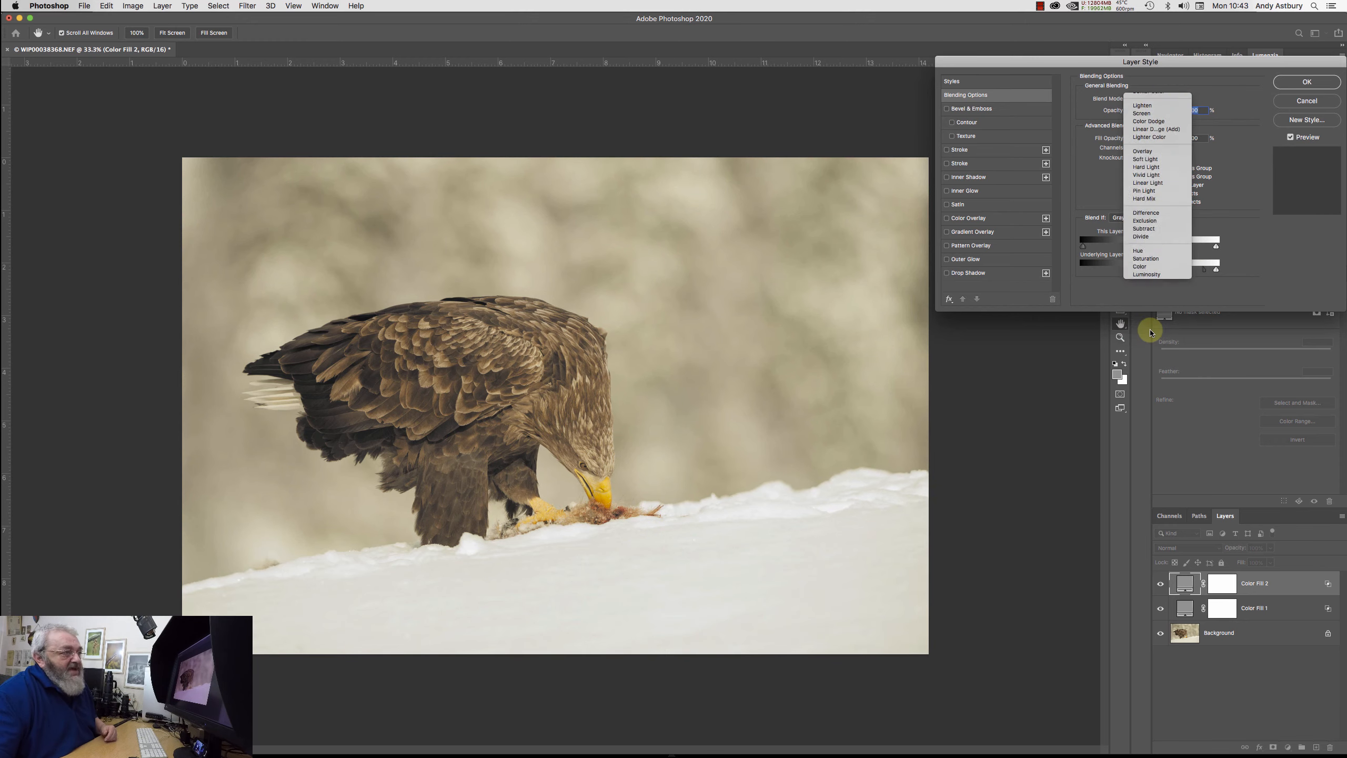
click(1318, 84)
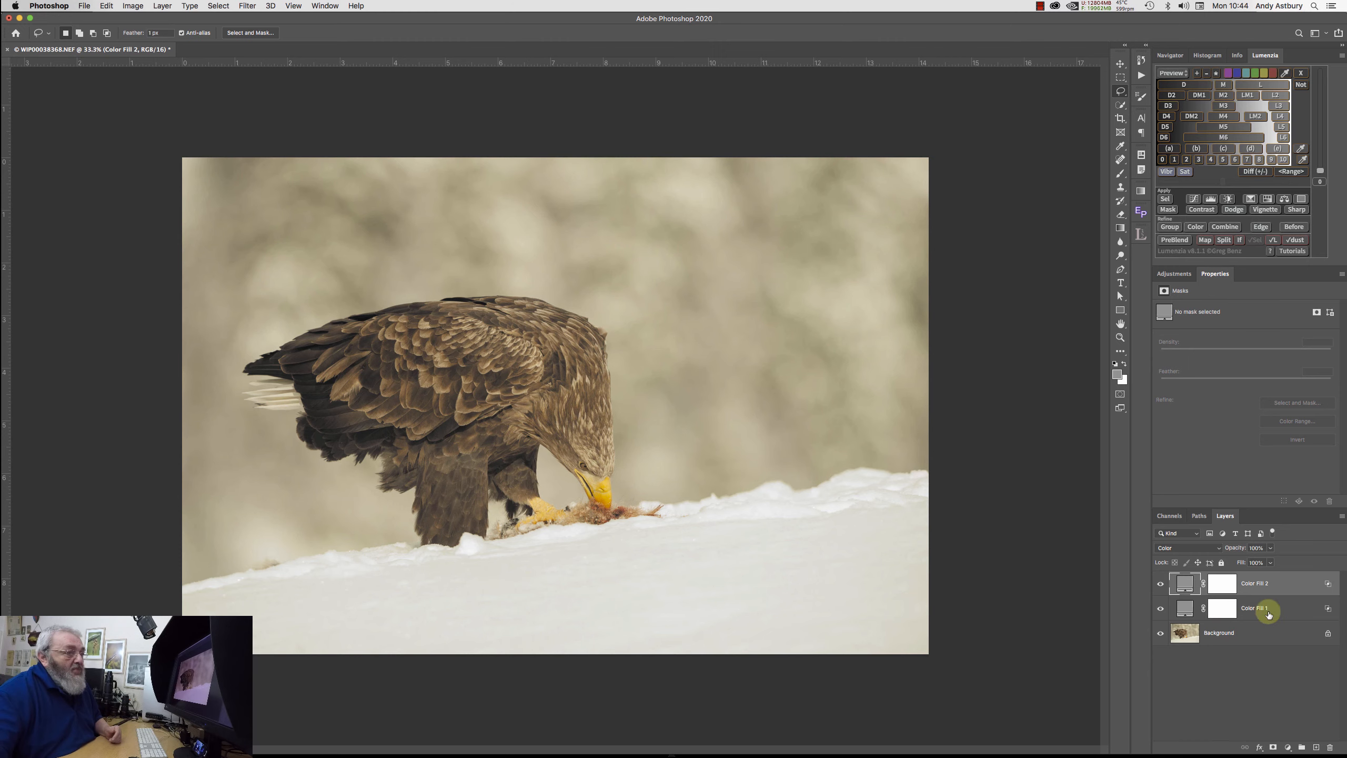
- Refine the top fill layer's Underlying Layer black Blend If split to 180 / 237
click(1288, 581)
double_click(1292, 583)
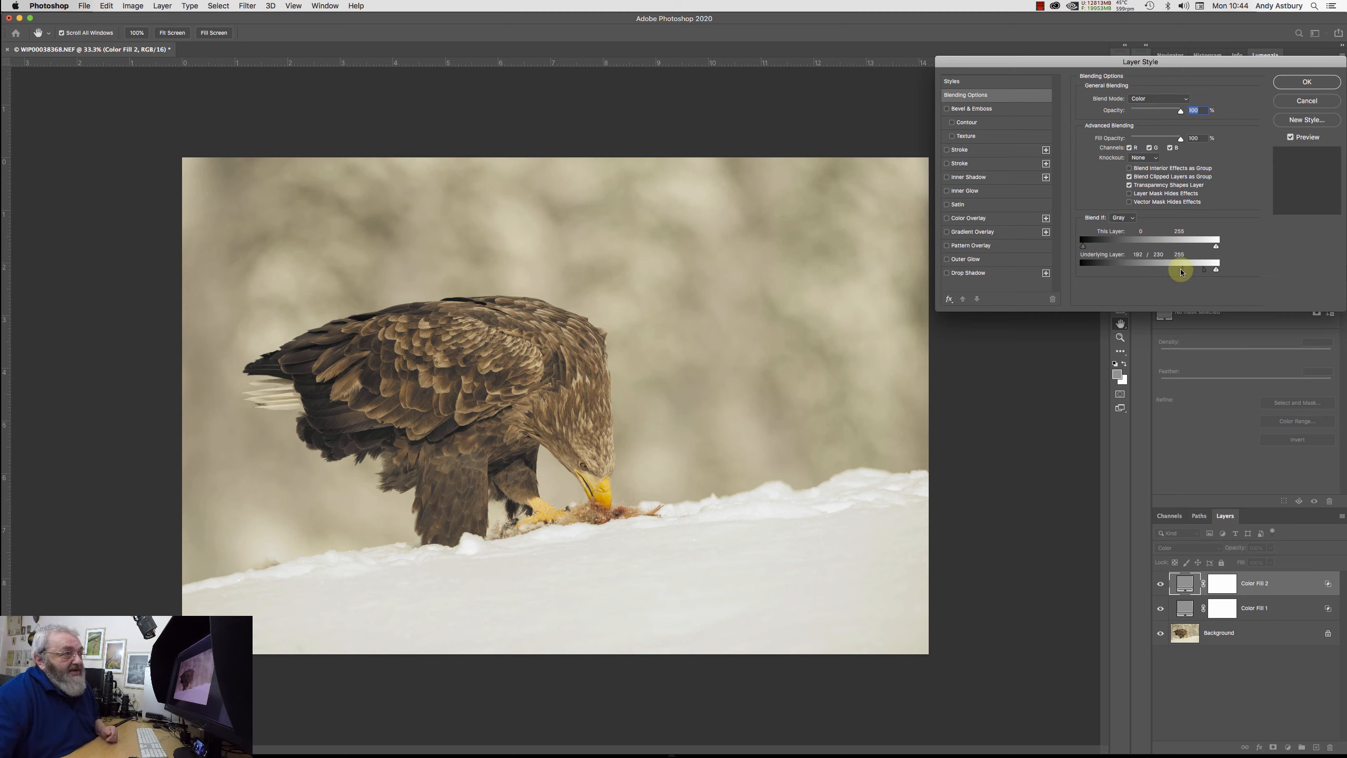
drag(1183, 272, 1179, 272)
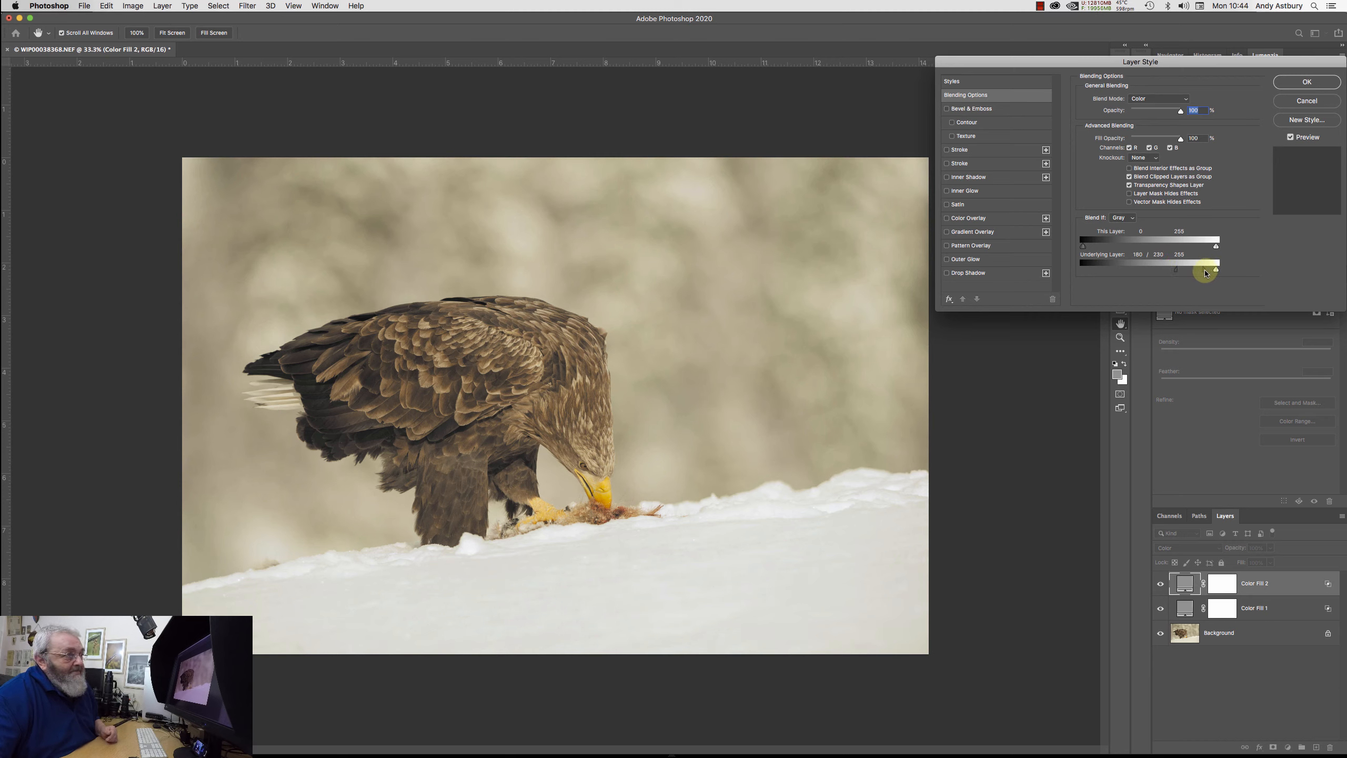
drag(1206, 272, 1206, 272)
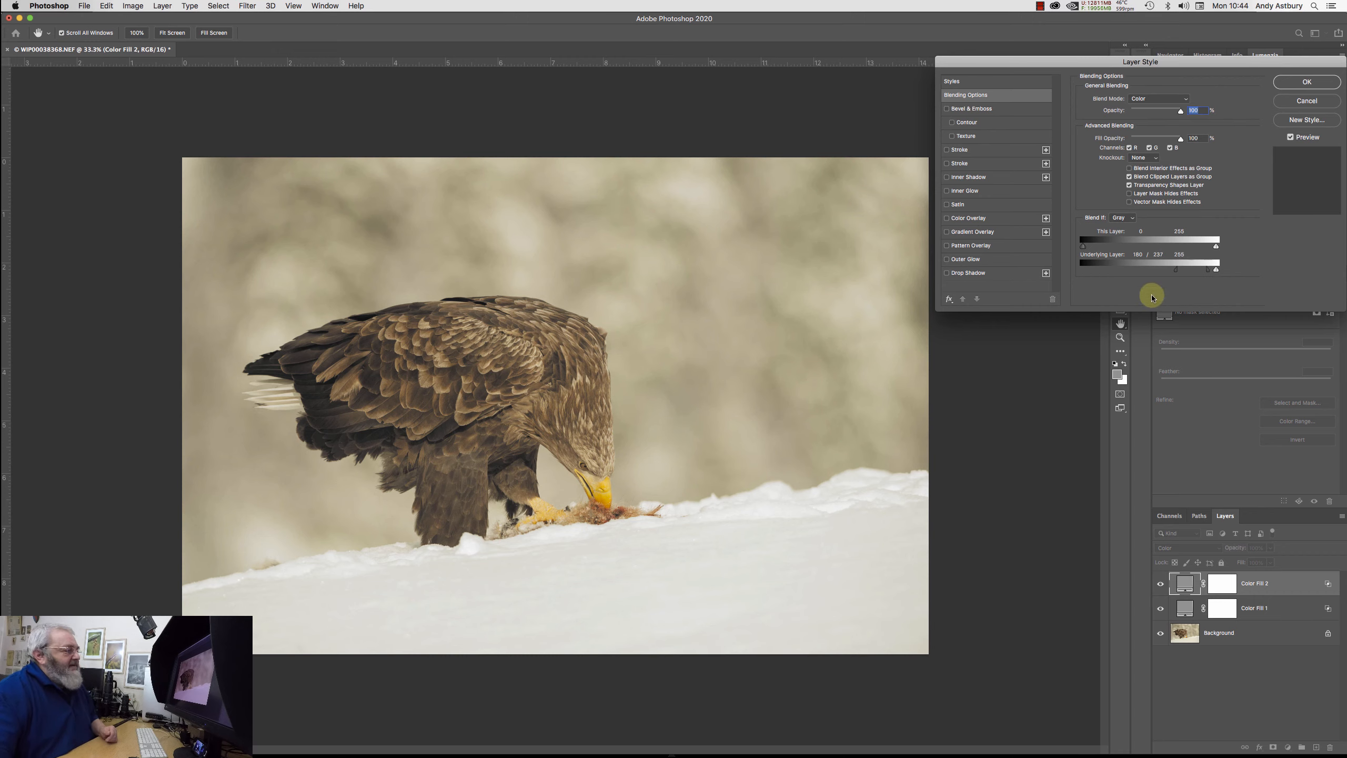
click(1286, 80)
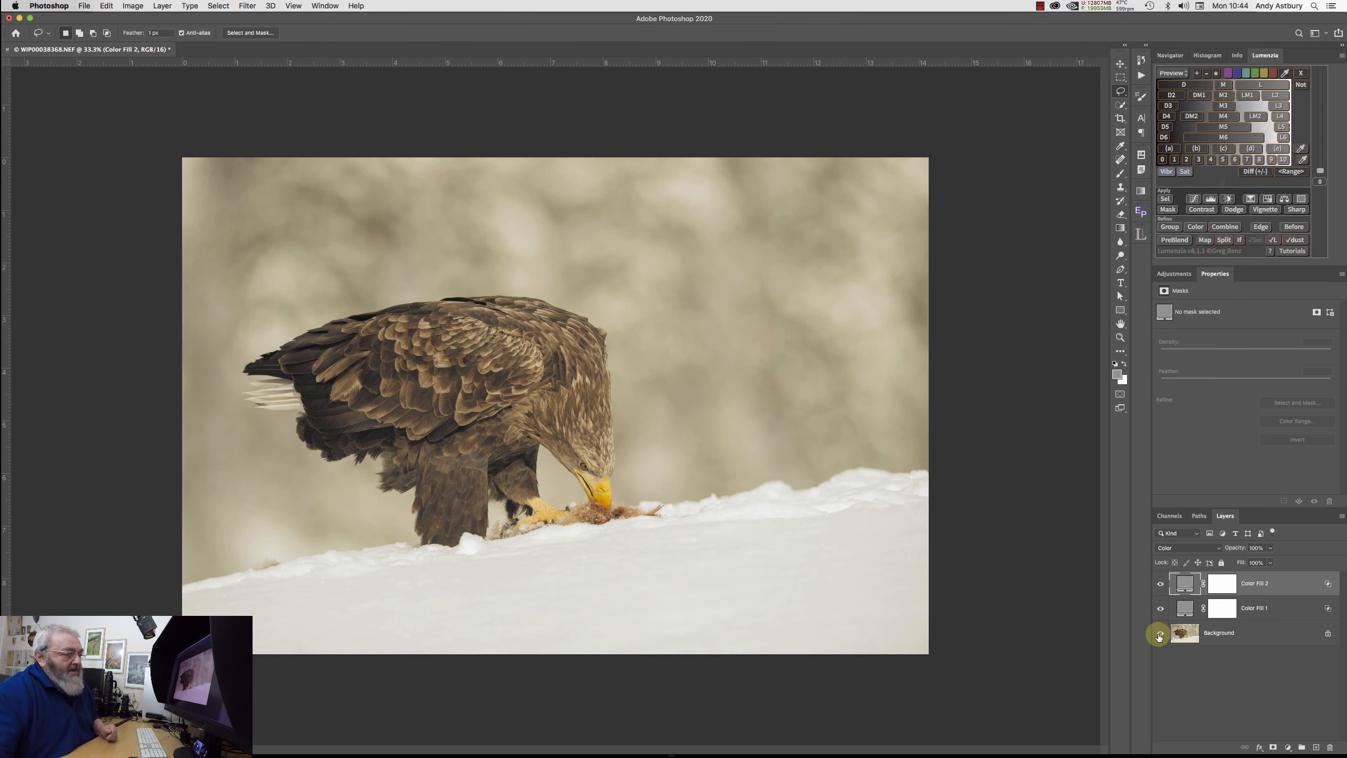
- Compare the original eagle photo with the corrected version by hiding and restoring both gray fill layers
alt+click(1159, 635)
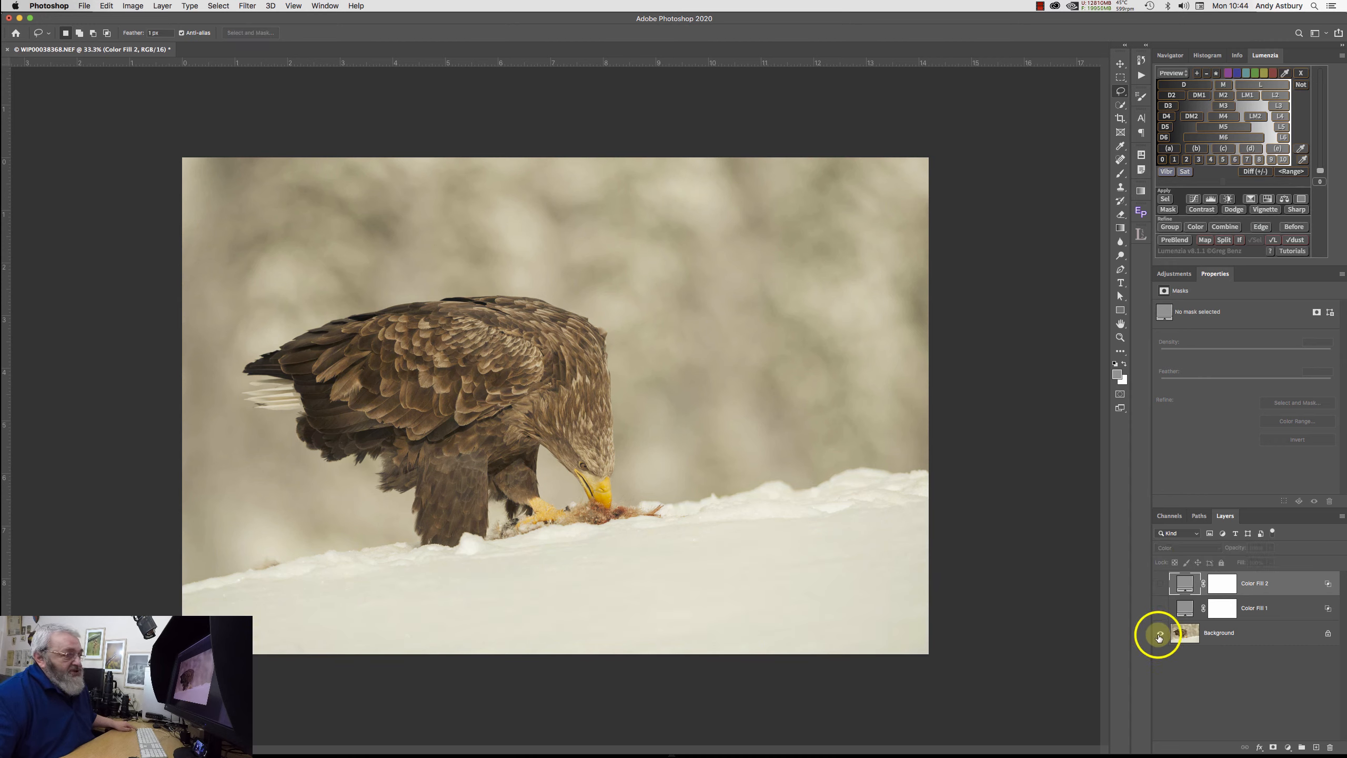
alt+click(1160, 635)
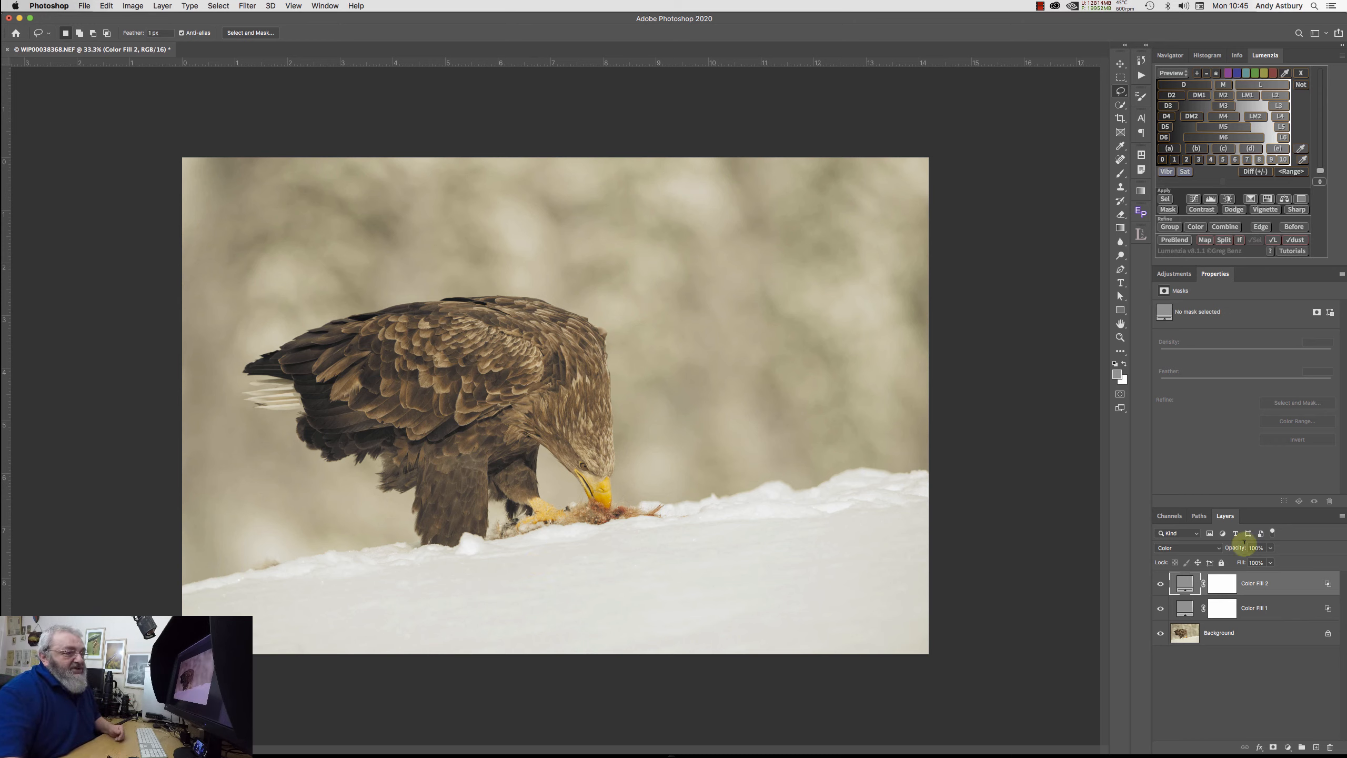
- Paint black with the Brush on the Color Fill 2 layer mask over the blurred background above and around the eagle
click(1220, 589)
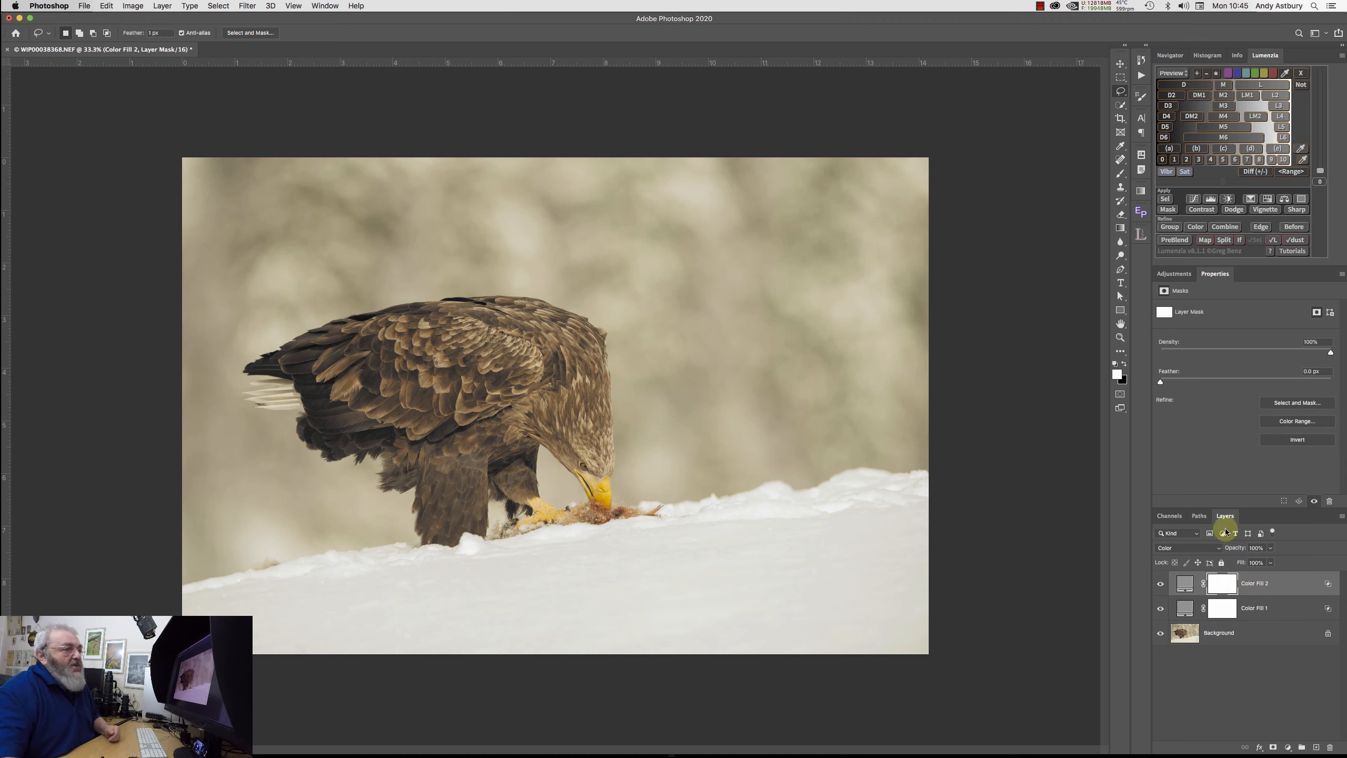
click(1120, 174)
click(1124, 364)
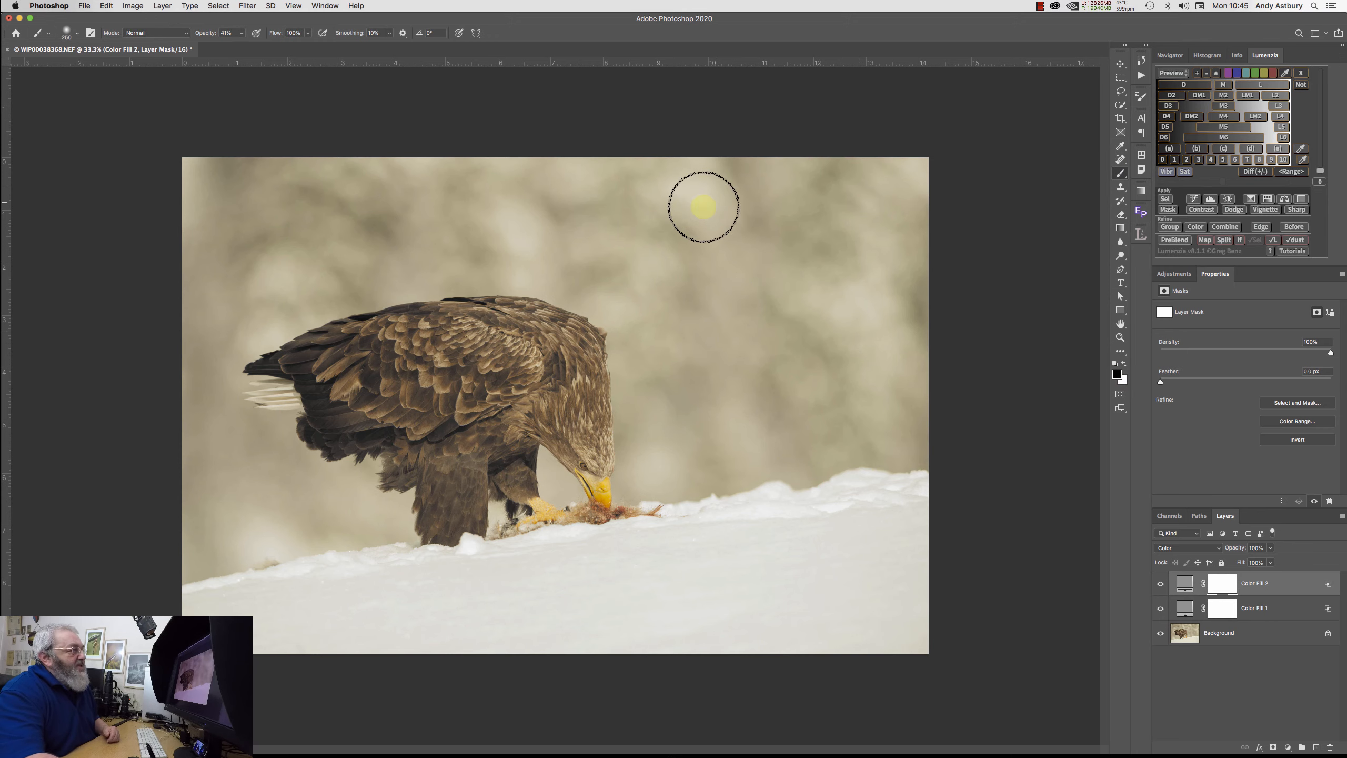
drag(654, 192, 669, 188)
mouse_move(526, 183)
mouse_down()
mouse_move(499, 235)
mouse_move(474, 226)
mouse_up()
mouse_move(569, 245)
mouse_down()
mouse_move(180, 185)
mouse_move(162, 234)
mouse_move(171, 192)
mouse_move(217, 182)
mouse_move(252, 259)
mouse_move(300, 266)
mouse_move(312, 294)
mouse_move(259, 324)
mouse_move(260, 293)
mouse_move(253, 414)
mouse_move(304, 552)
mouse_move(304, 516)
mouse_move(245, 541)
mouse_move(297, 523)
mouse_move(160, 513)
mouse_up()
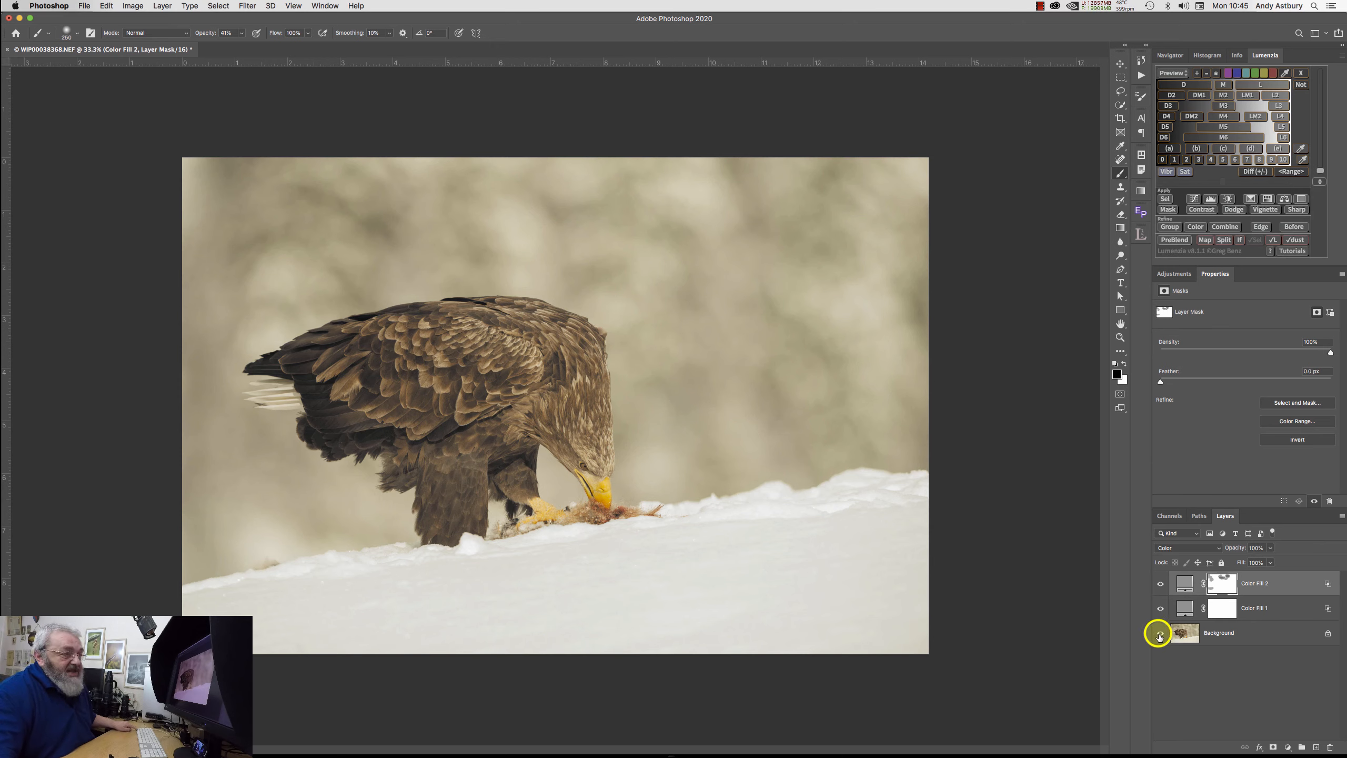
- Check the masked correction against the original by showing only the Background layer and restoring both fill layers
alt+click(1160, 634)
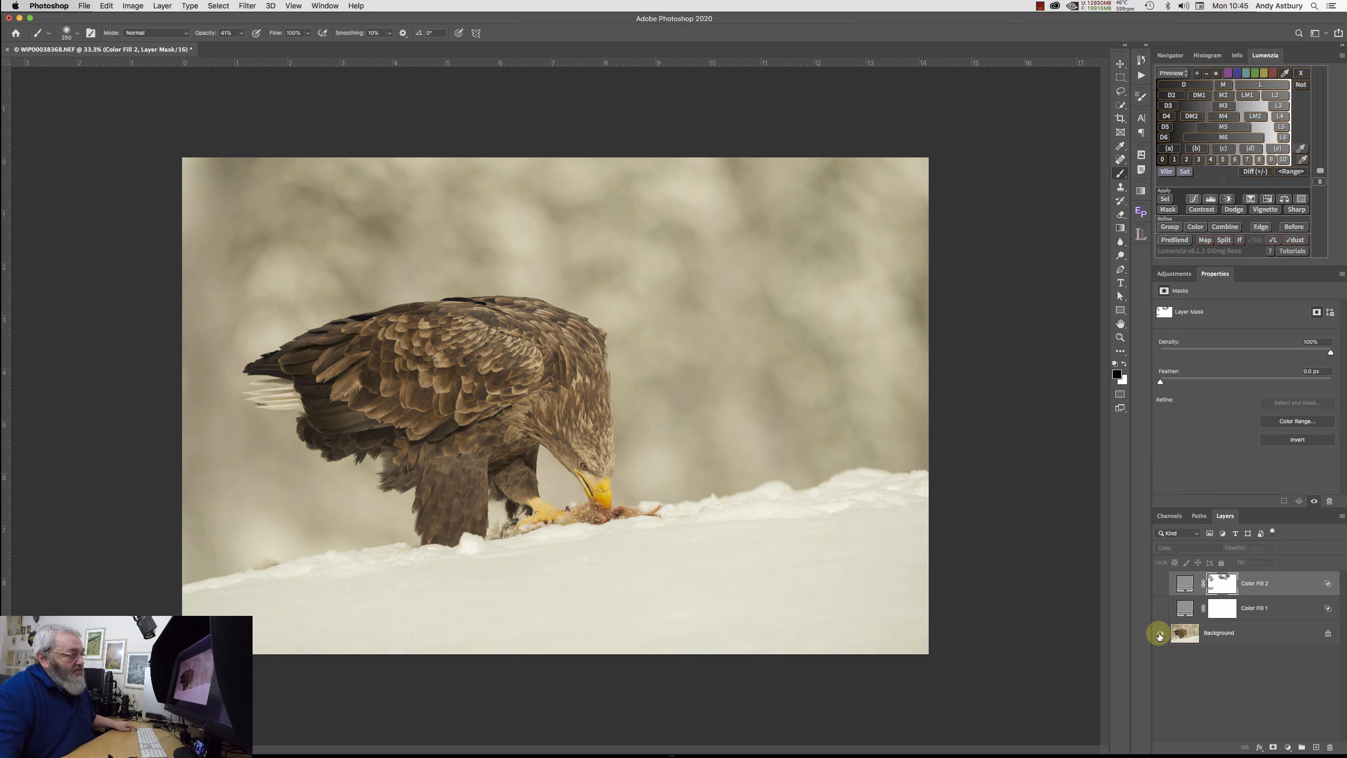
alt+click(1160, 635)
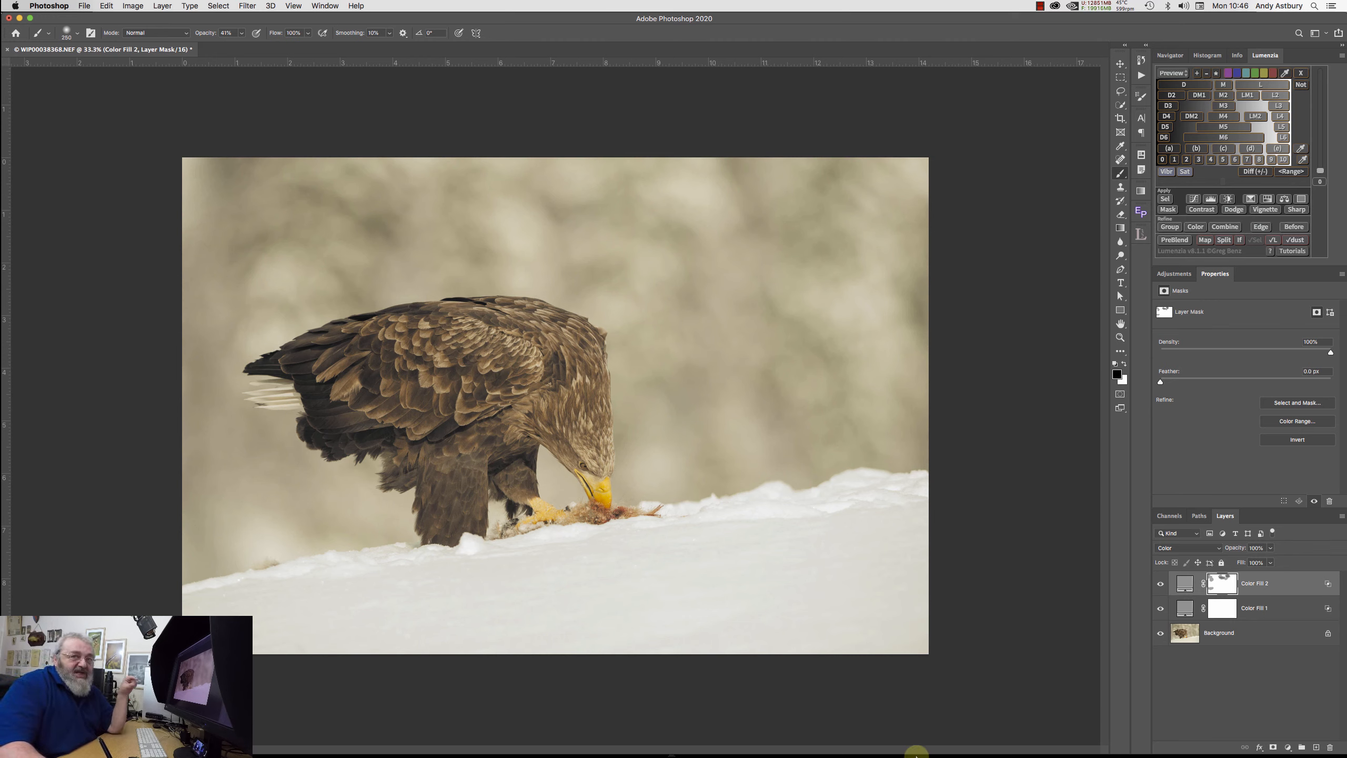
mouse_move(908, 743)
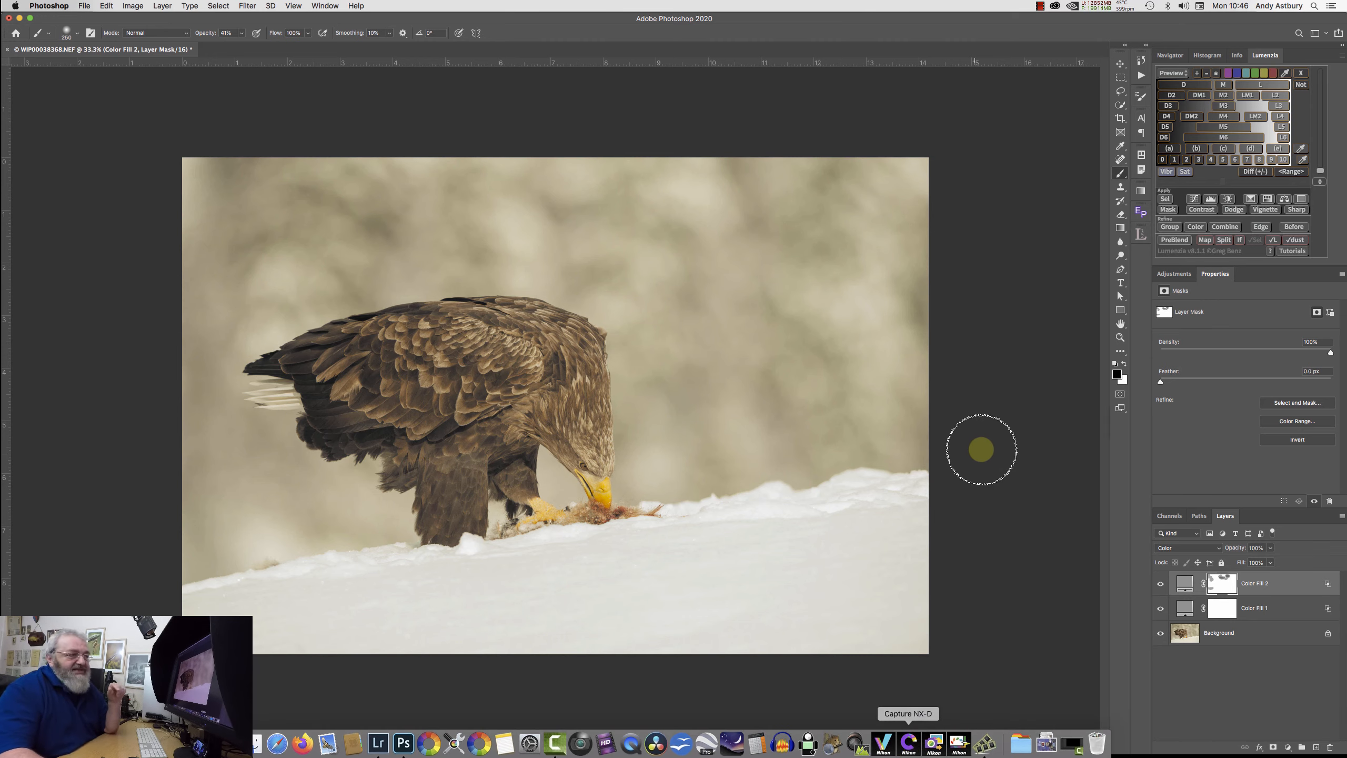